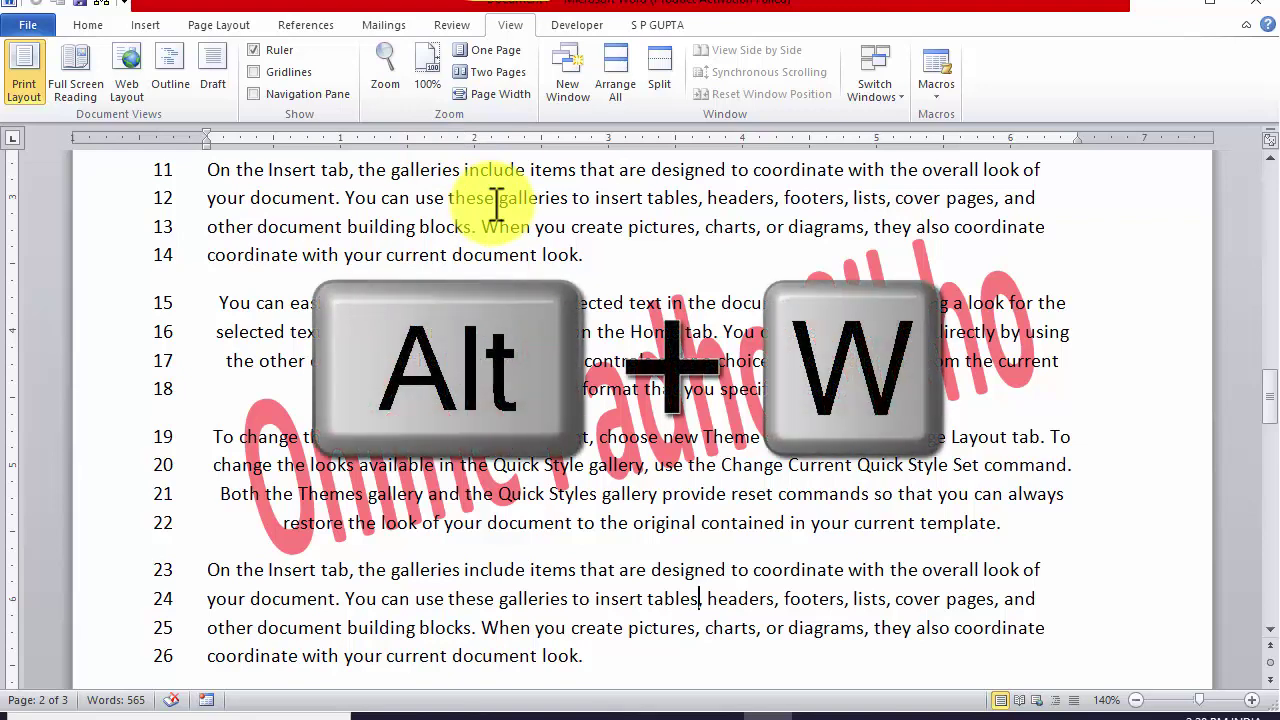
- View the document in Full Screen Reading and Web Layout, and return it to Print Layout
key("alt")
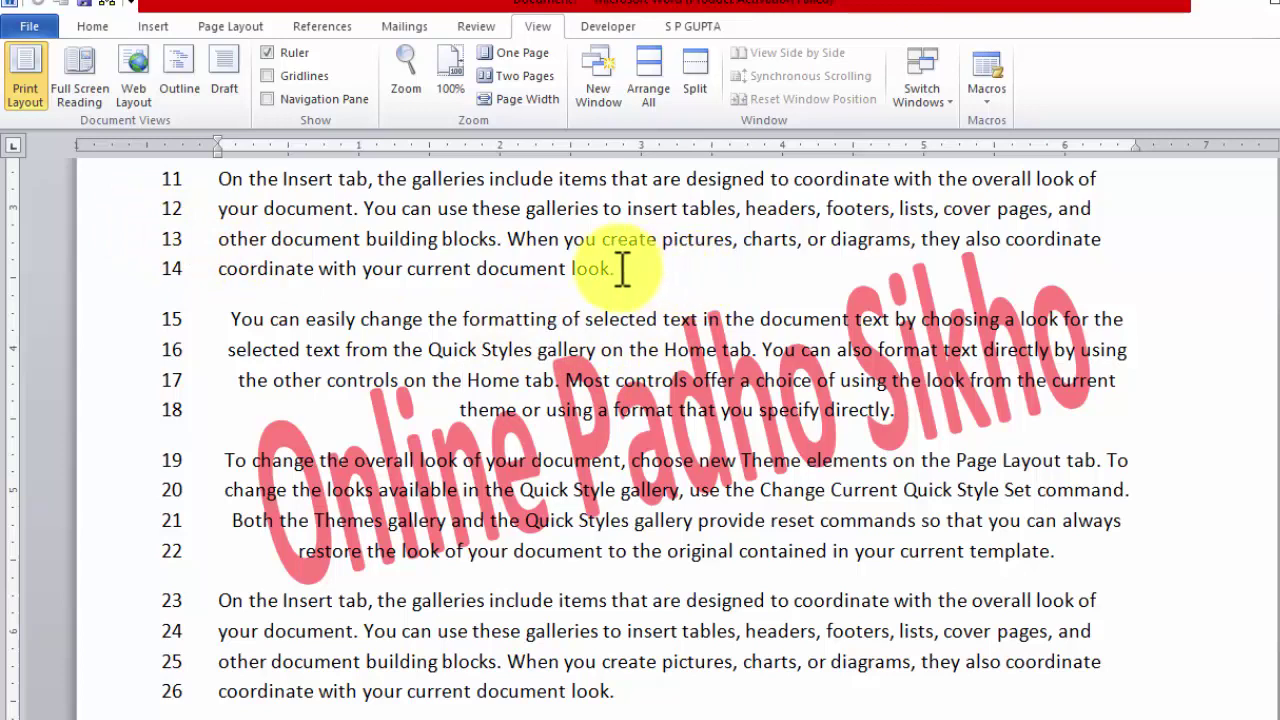
left_click(80, 80)
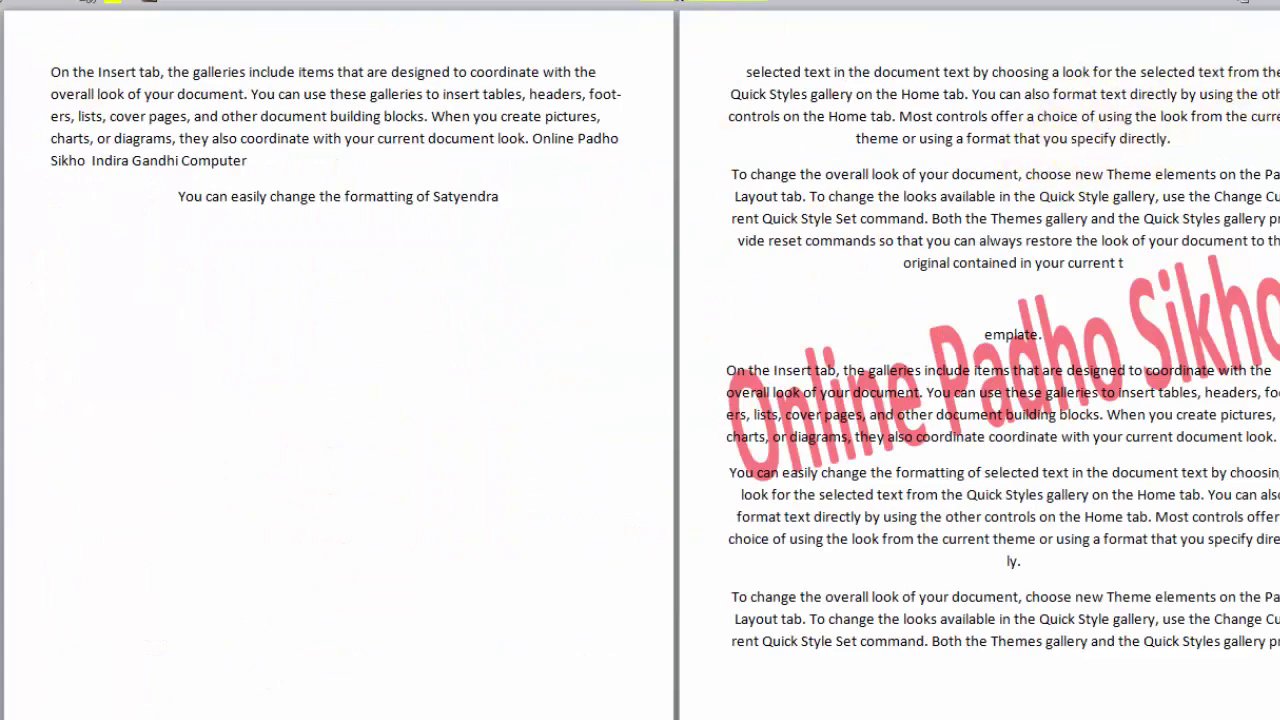
key("Escape")
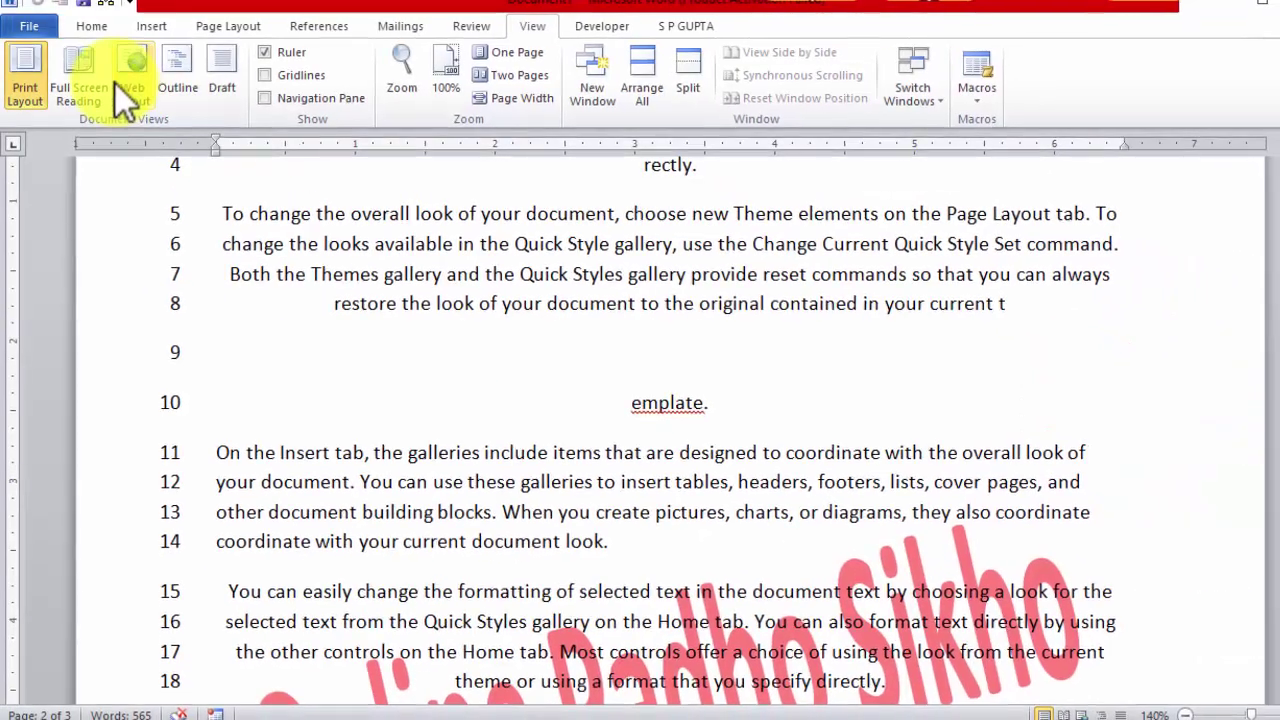
left_click(136, 72)
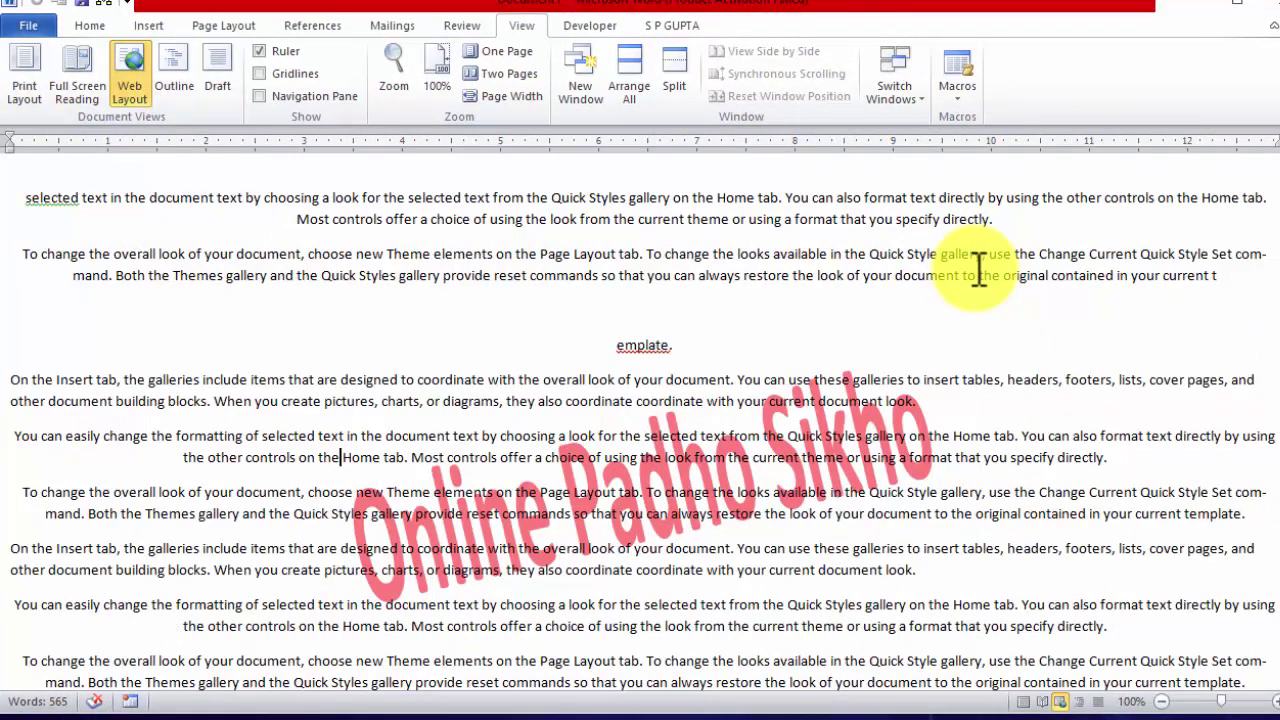
left_click(30, 72)
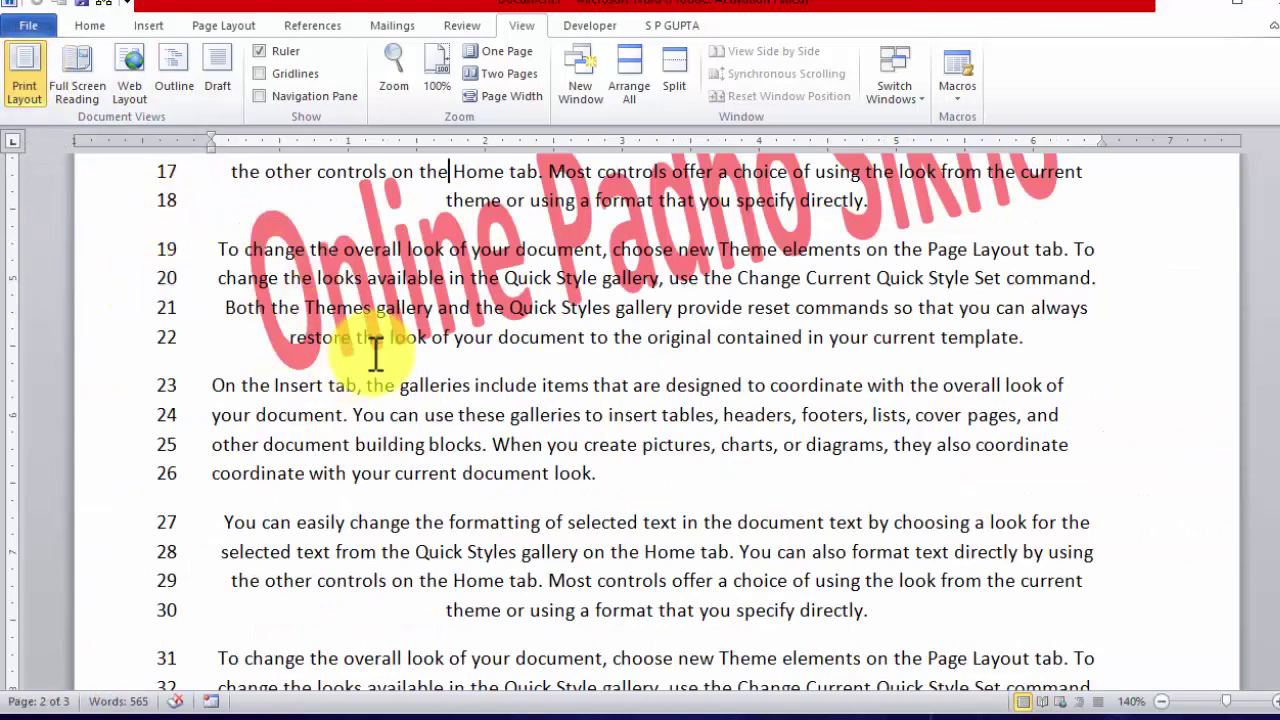
left_click_drag(1272, 520, 1273, 394)
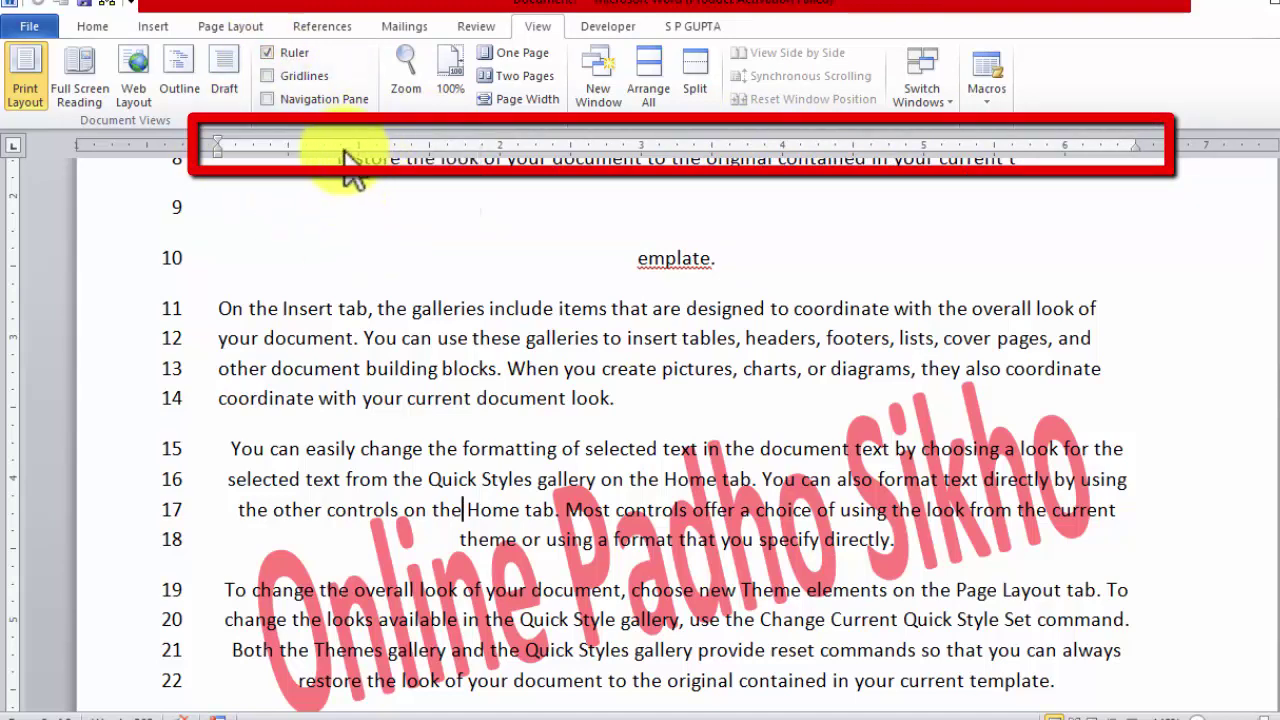
- Hide the ruler and show it again, and turn on the gridlines after toggling them
left_click(266, 50)
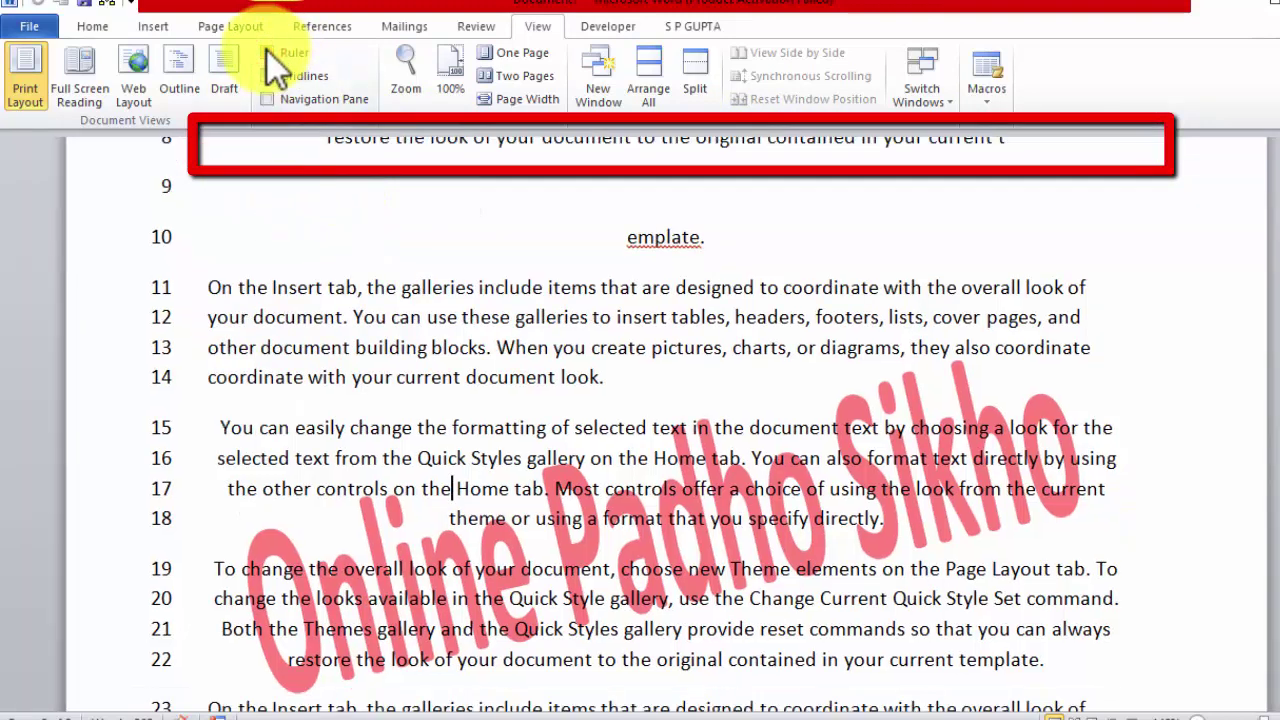
left_click(267, 52)
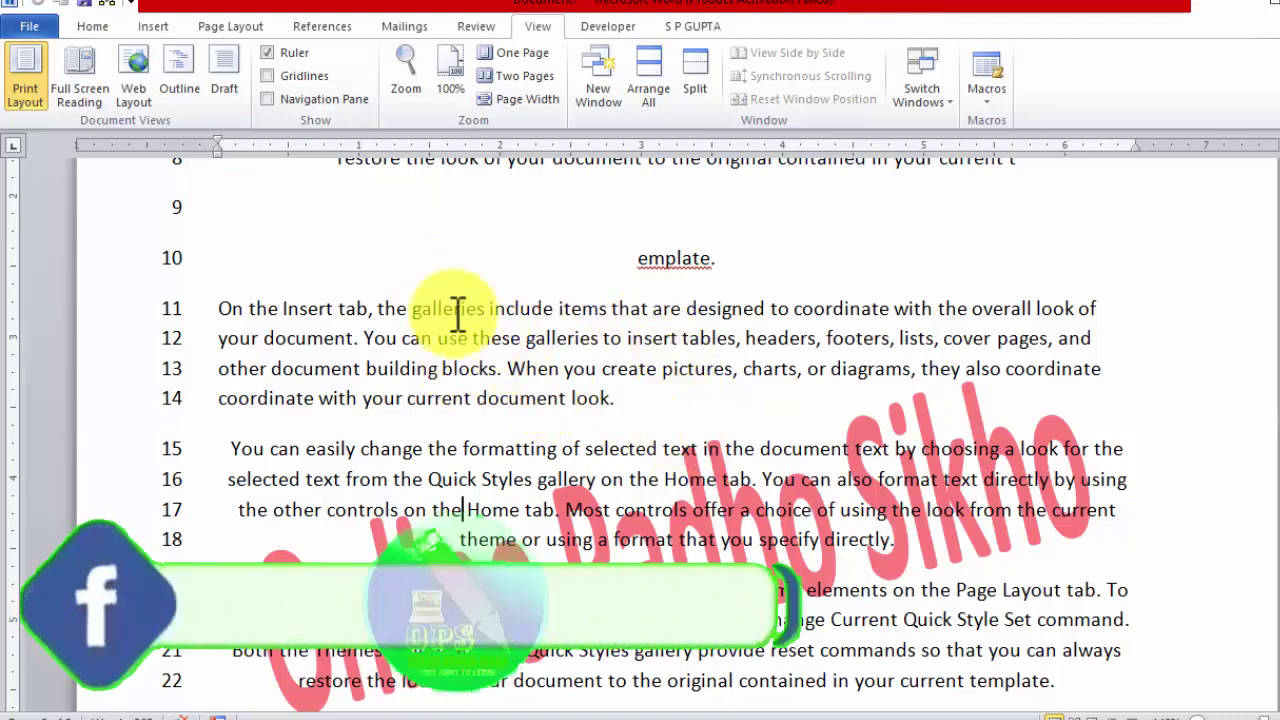
left_click(271, 78)
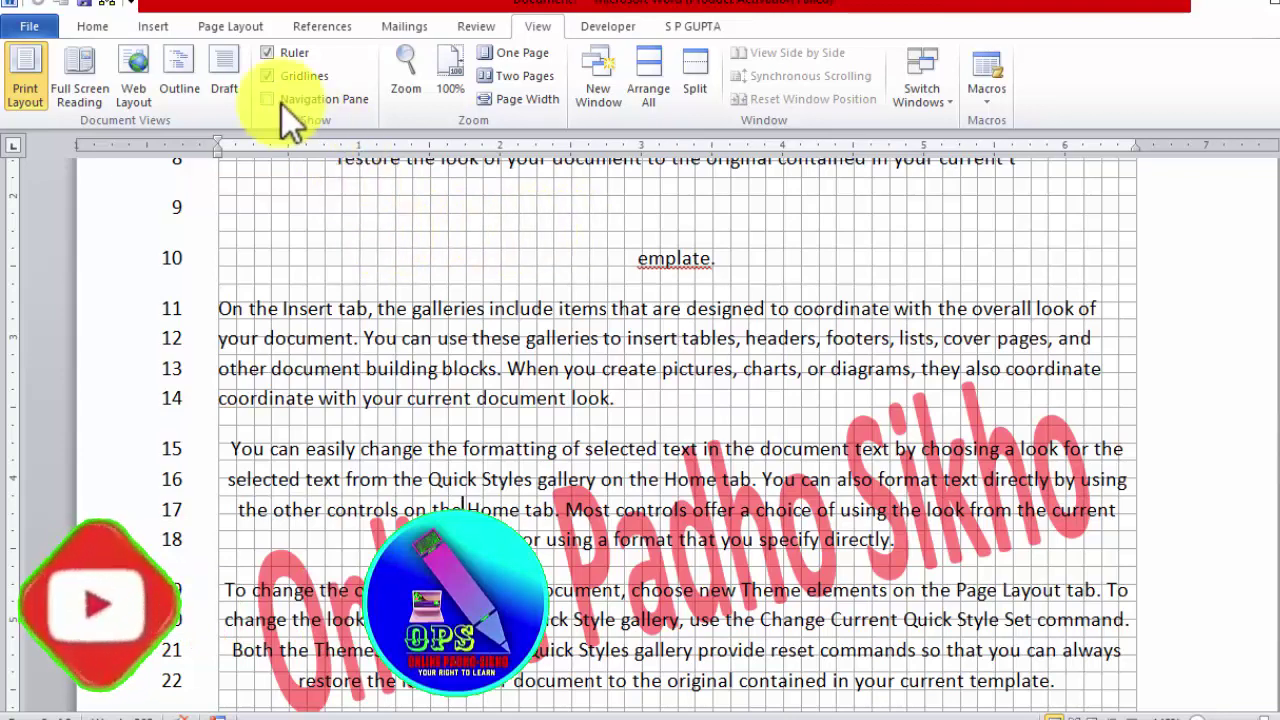
left_click(267, 77)
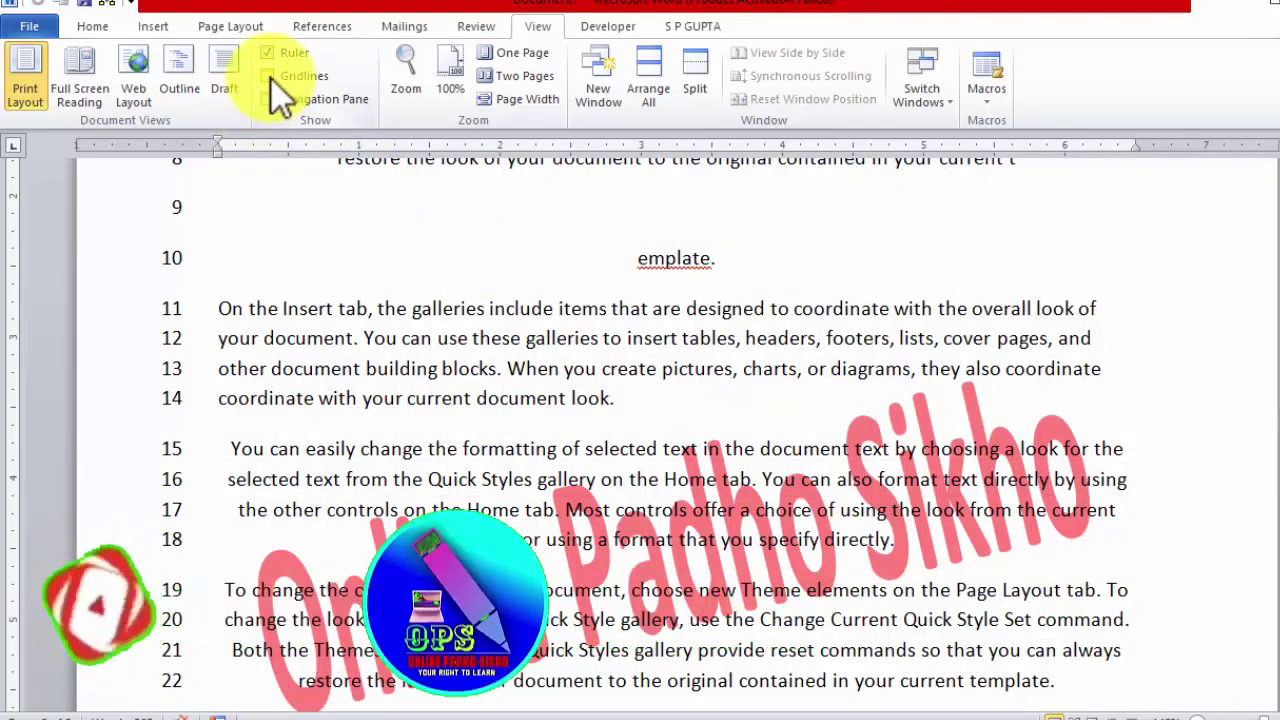
left_click(267, 77)
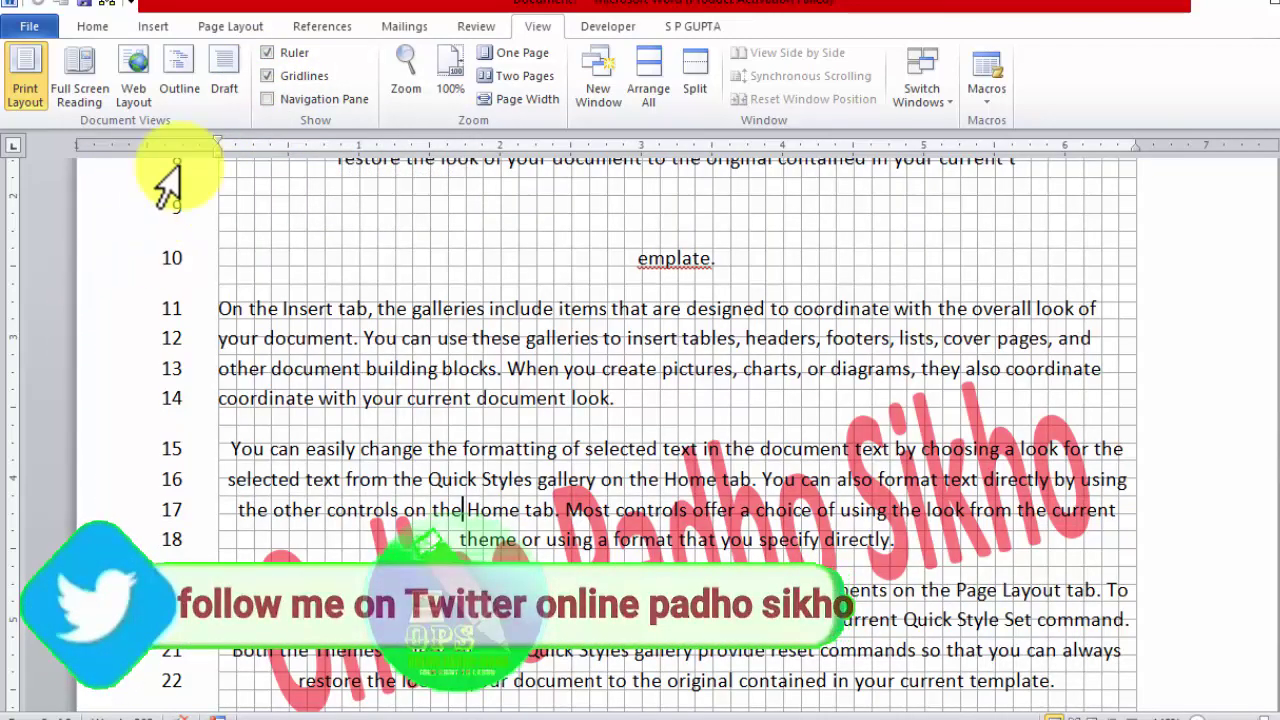
- Open the Navigation Pane, browse the page thumbnails by jumping between pages 1 and 2, and close the pane
left_click(269, 100)
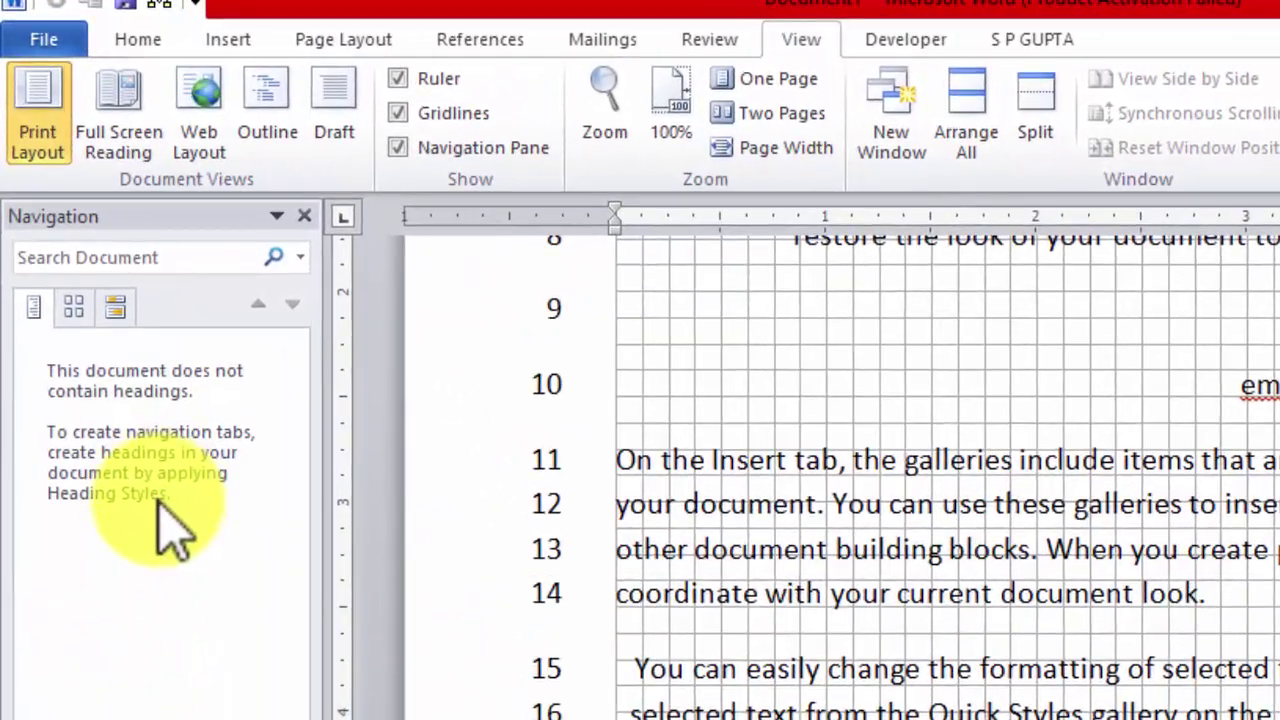
left_click(72, 305)
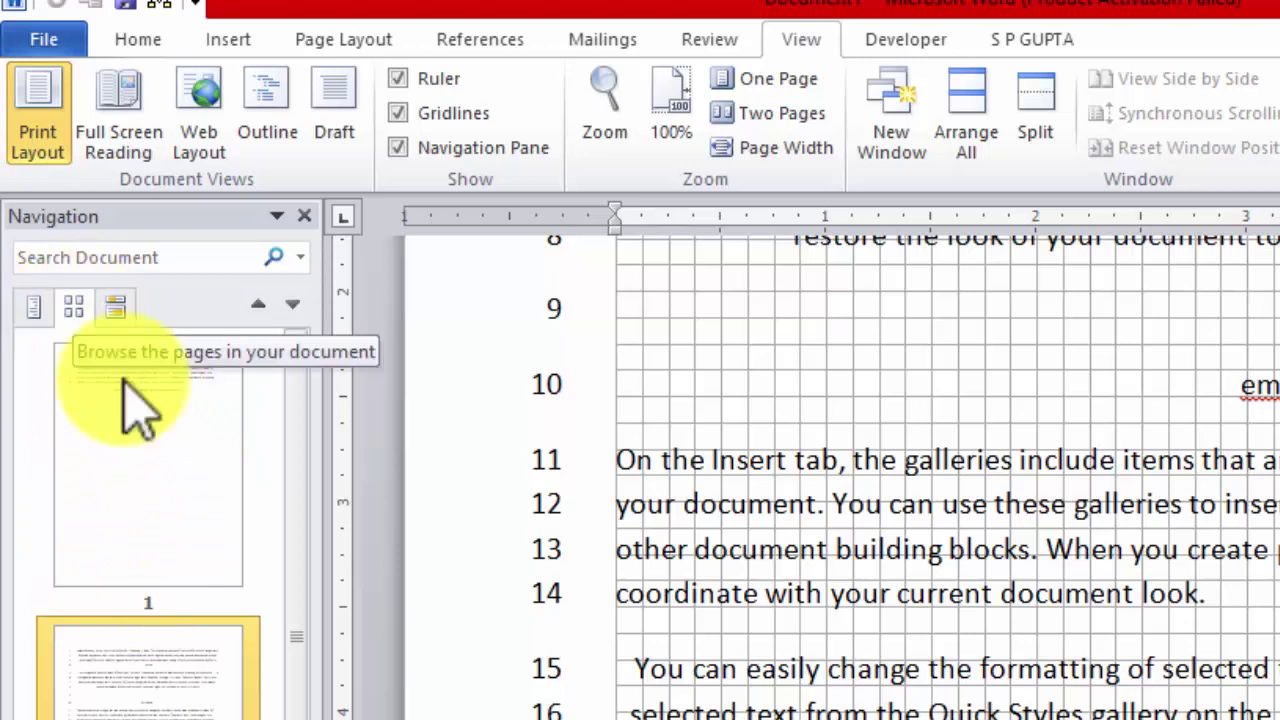
left_click(157, 462)
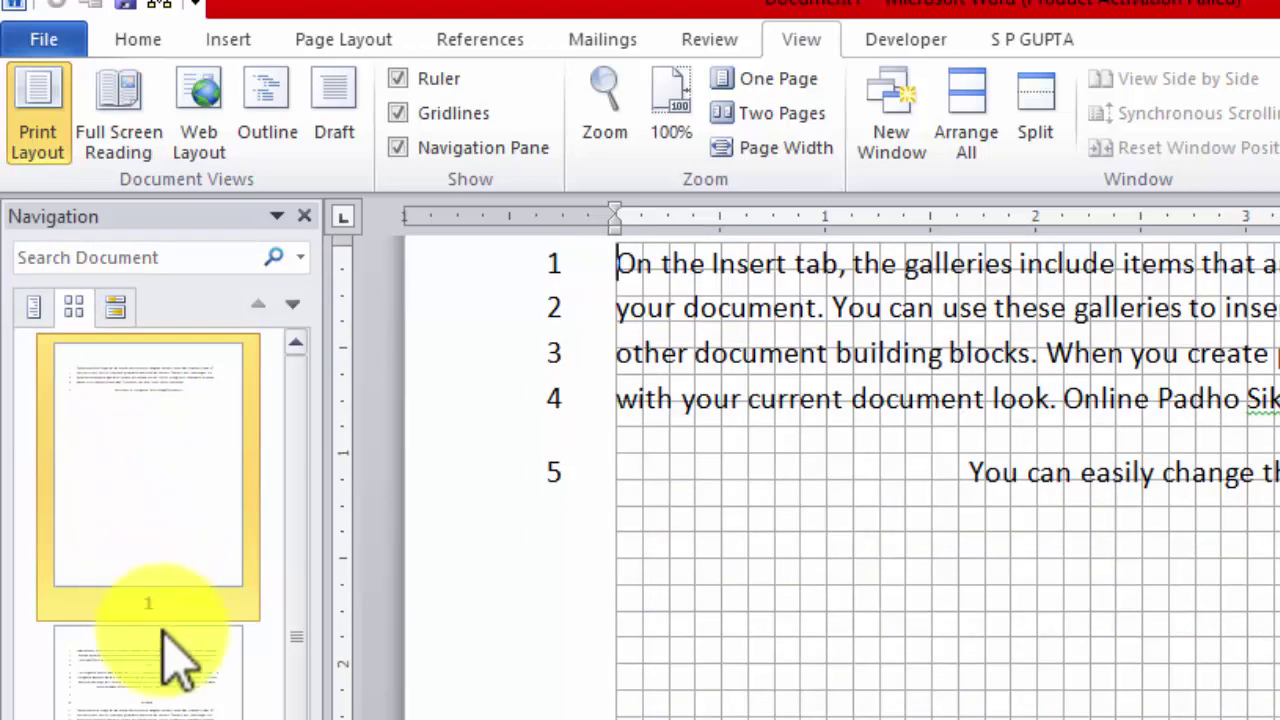
left_click(170, 660)
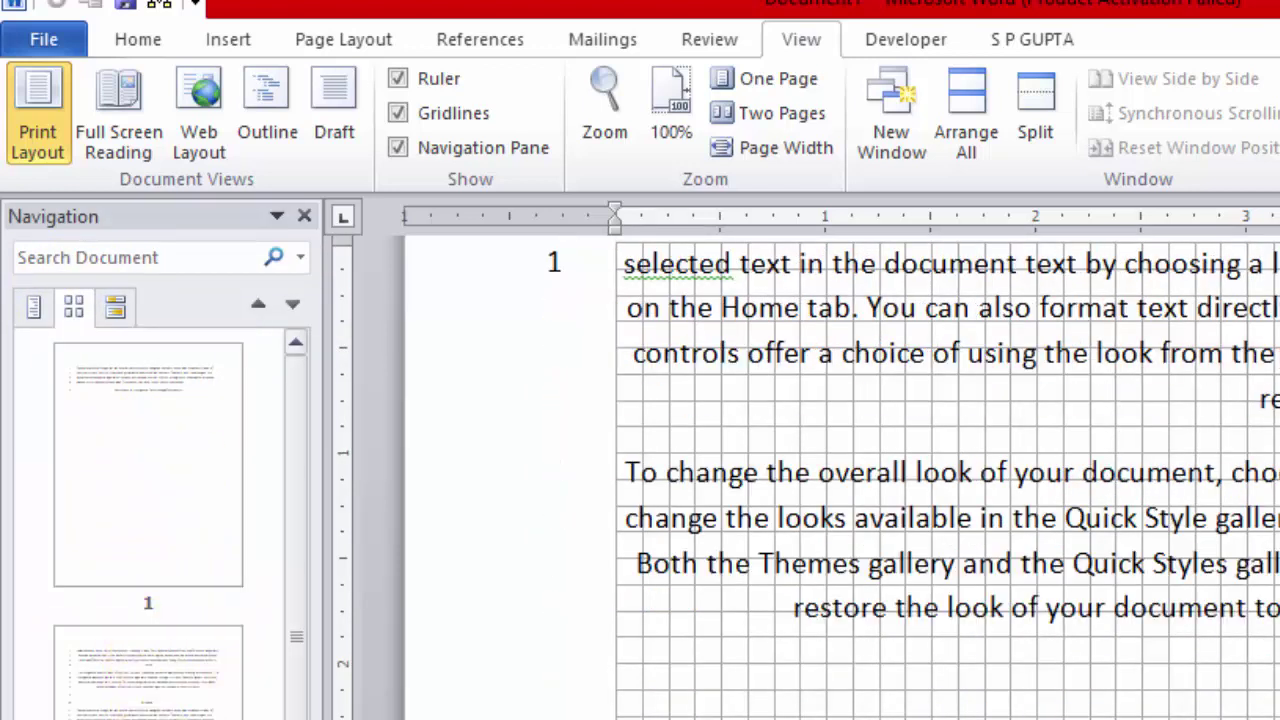
left_click(172, 540)
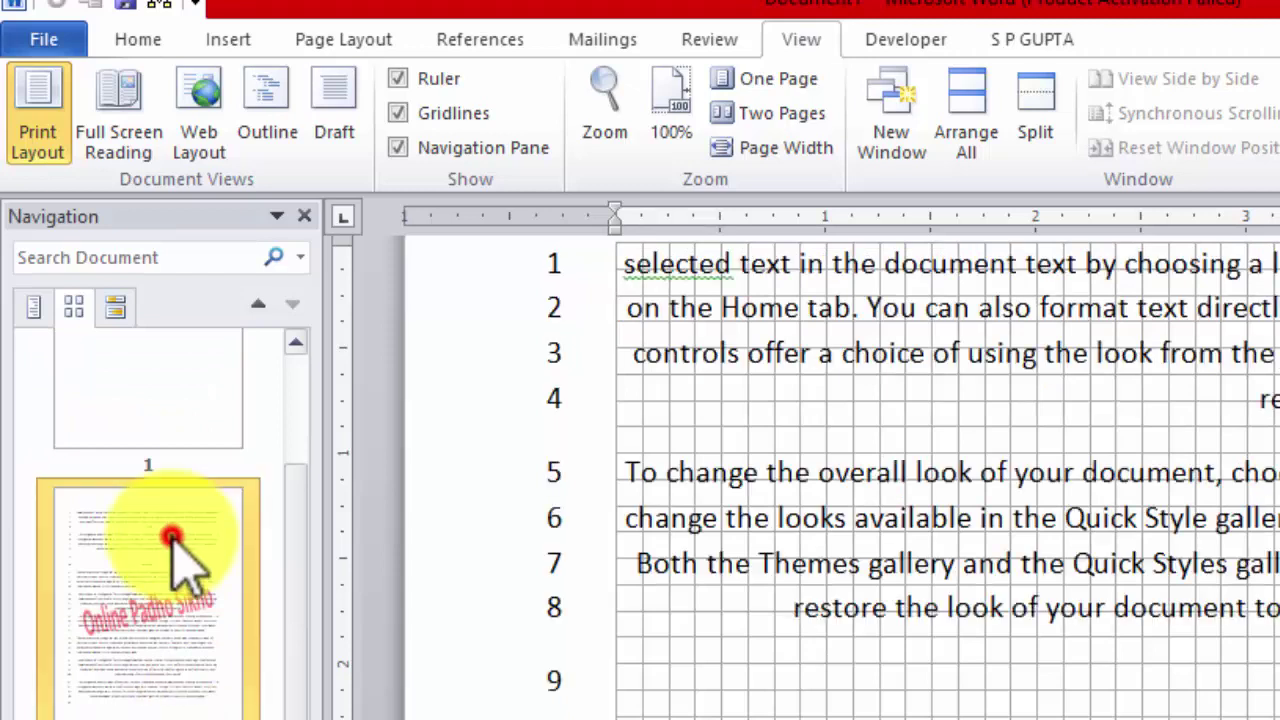
left_click(172, 378)
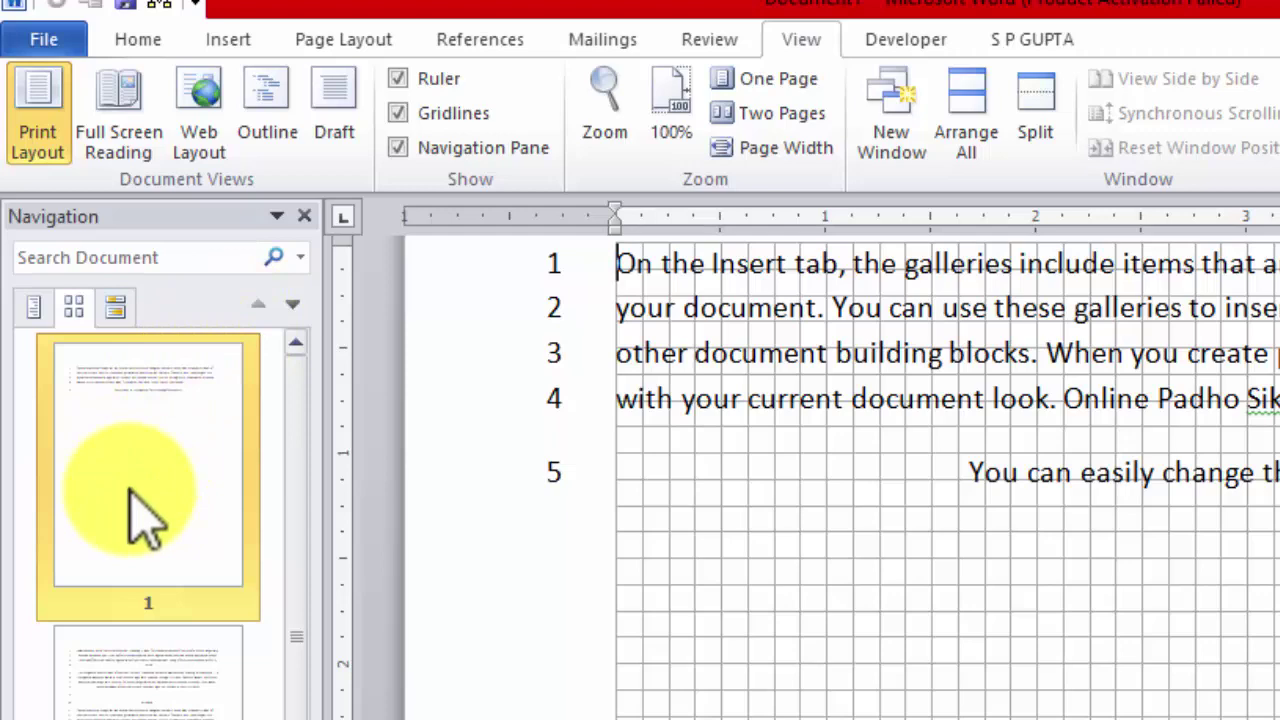
left_click(307, 218)
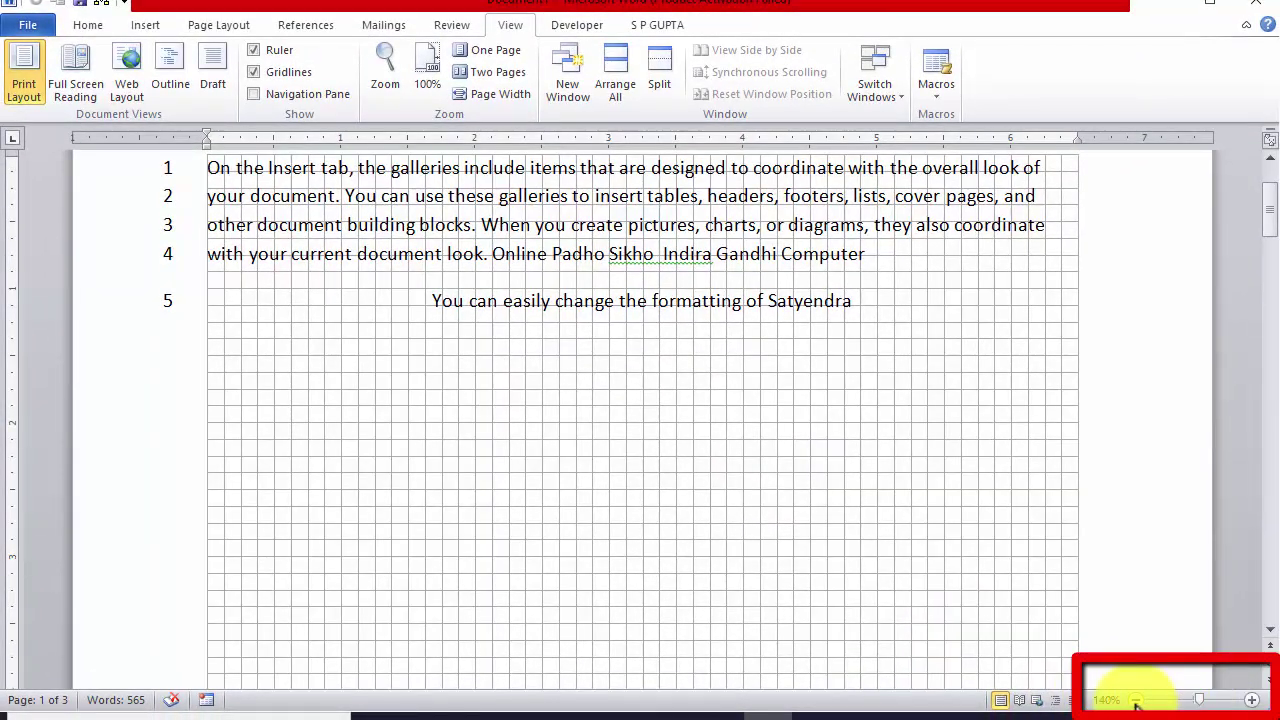
- Reduce the document zoom to 100%
left_click(1135, 702)
left_click(1135, 702)
left_click(1135, 702)
left_click(1135, 702)
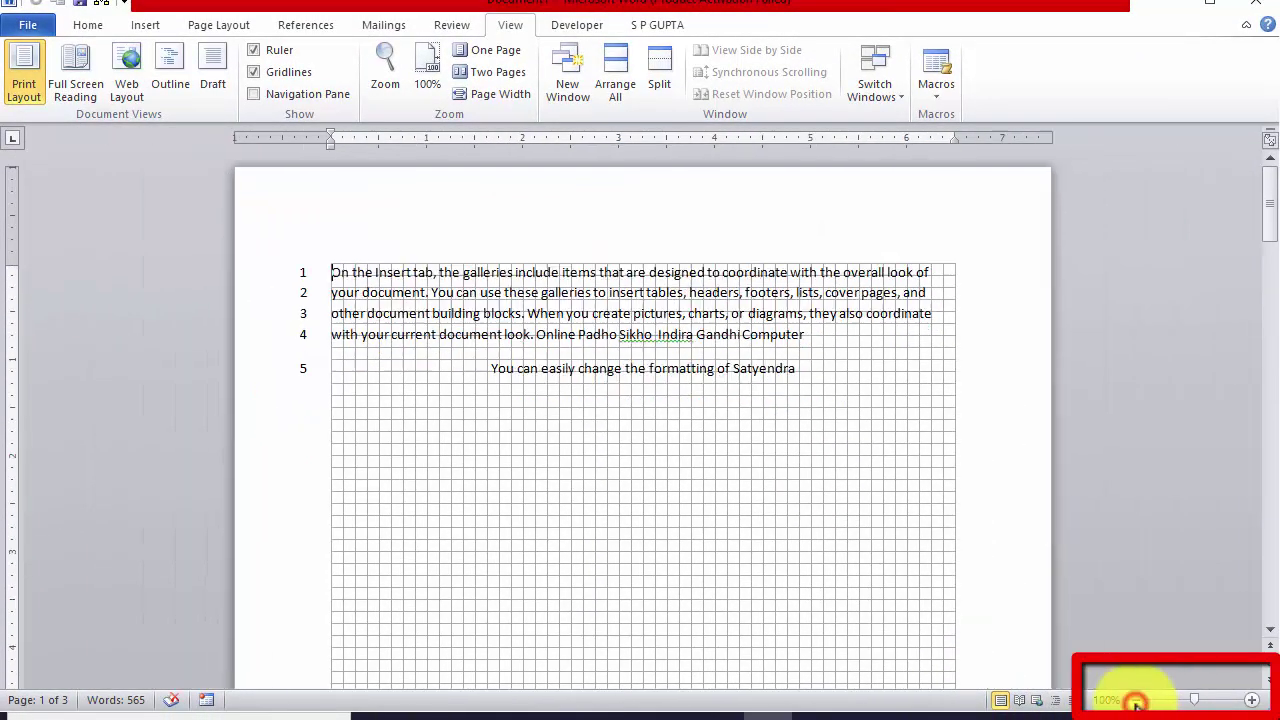
- Increase the document zoom to 150% and reduce it to 140%
left_click(1255, 701)
left_click(1255, 701)
left_click(1255, 701)
left_click(1255, 701)
left_click(1255, 701)
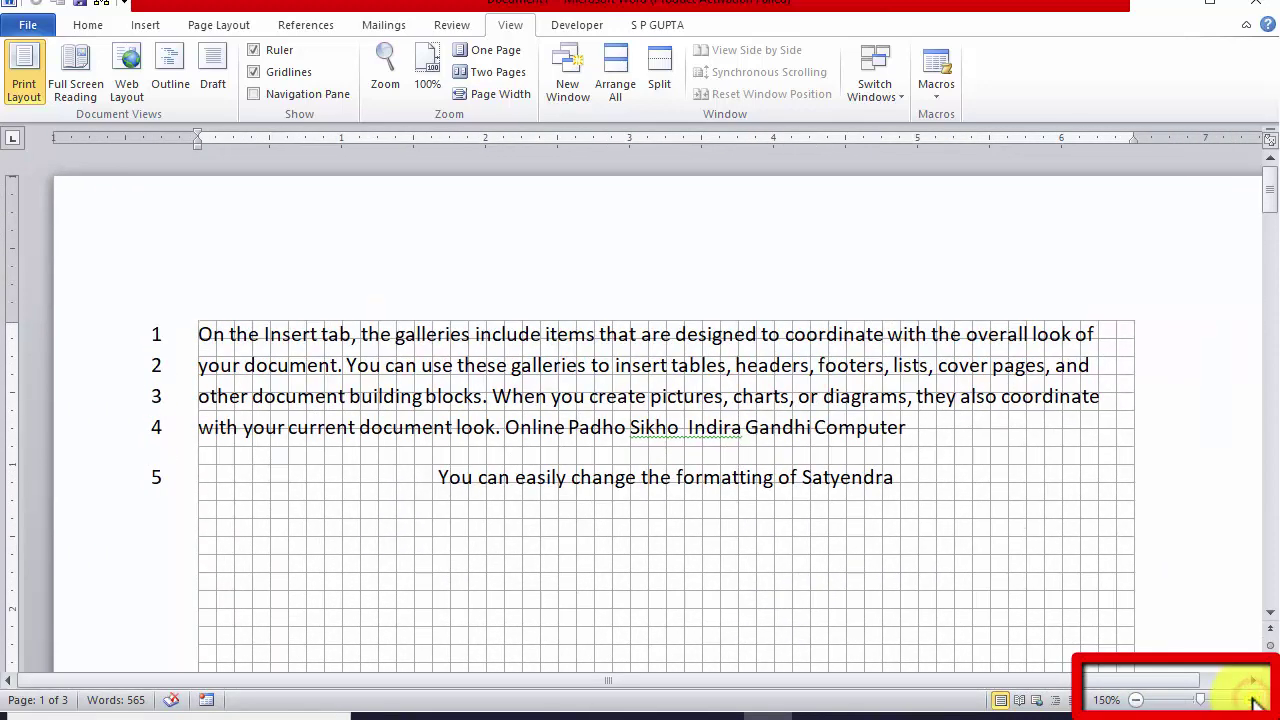
left_click(1137, 701)
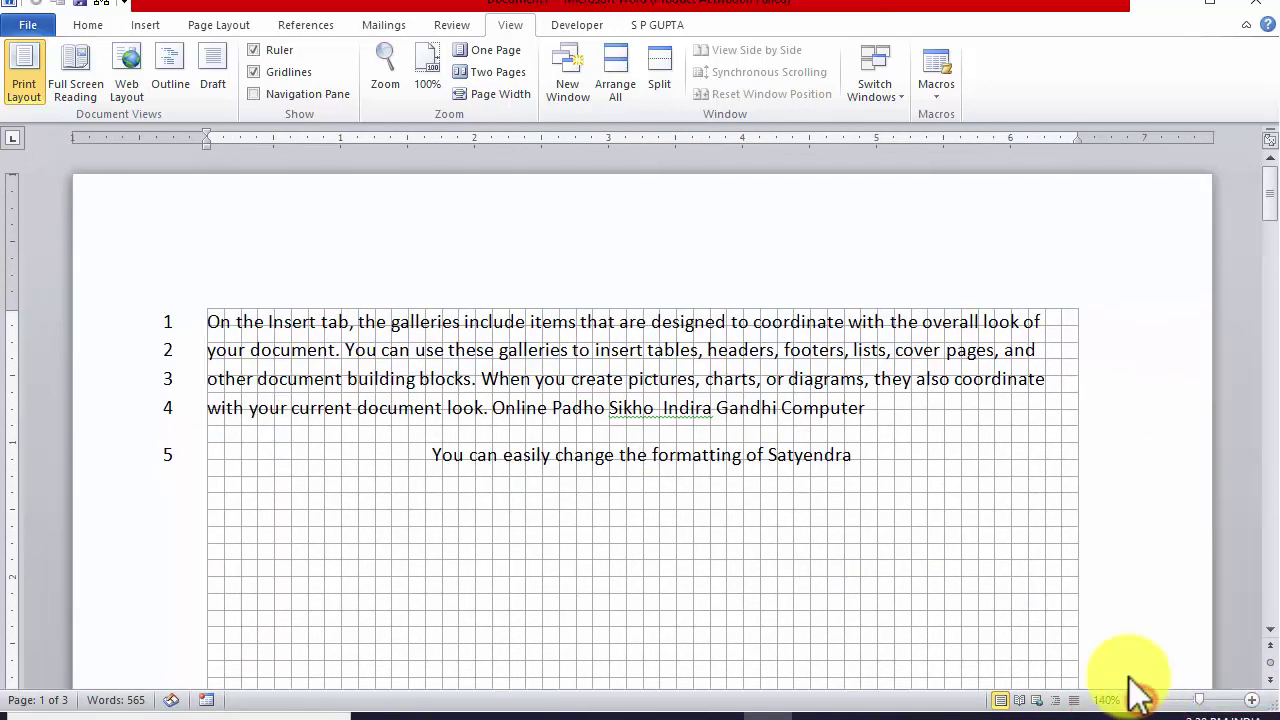
- Set the document zoom to the 200% preset through the Zoom dialog
left_click(393, 64)
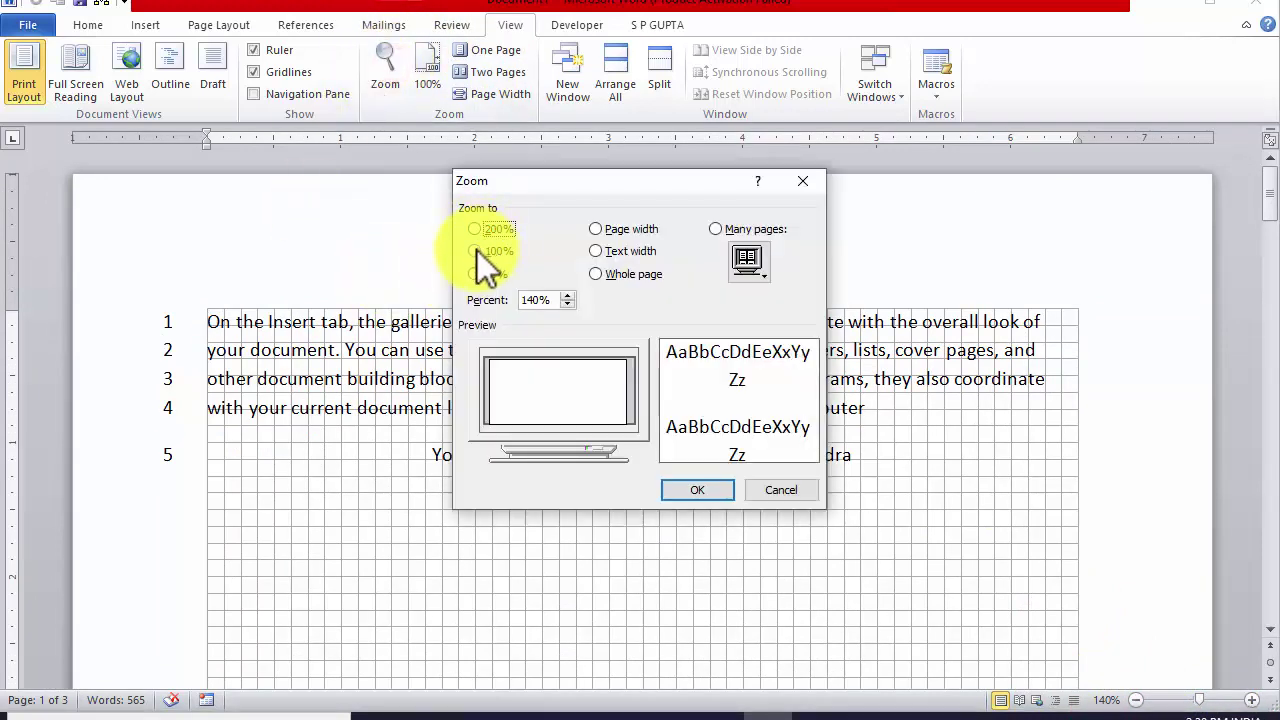
left_click(477, 229)
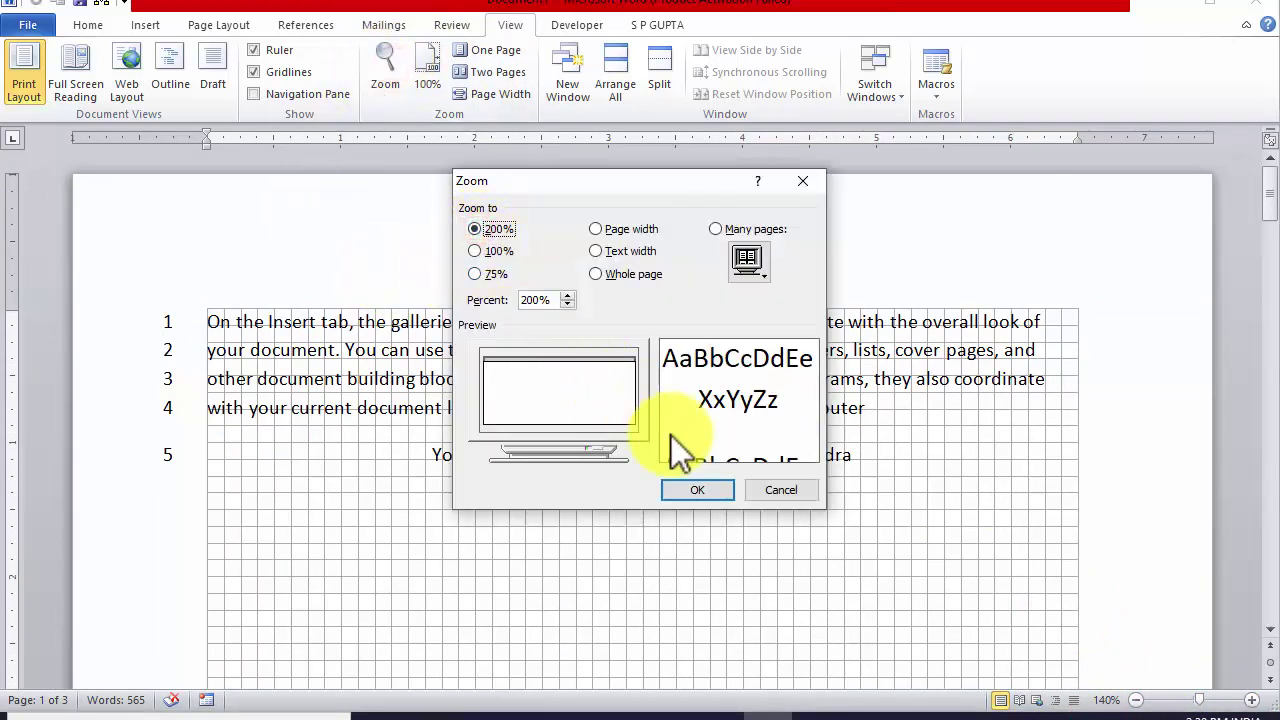
left_click(693, 490)
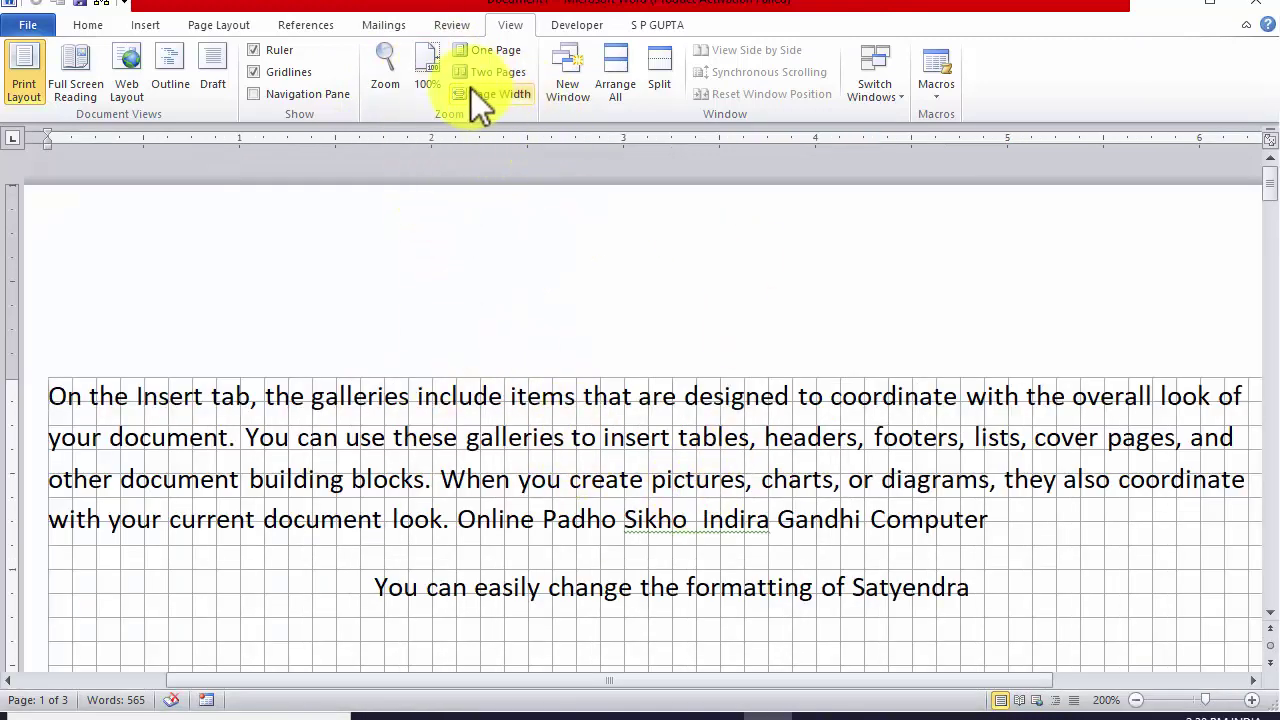
- Reset the zoom to 100%, preview two pages side by side, and return to 100%
left_click(430, 55)
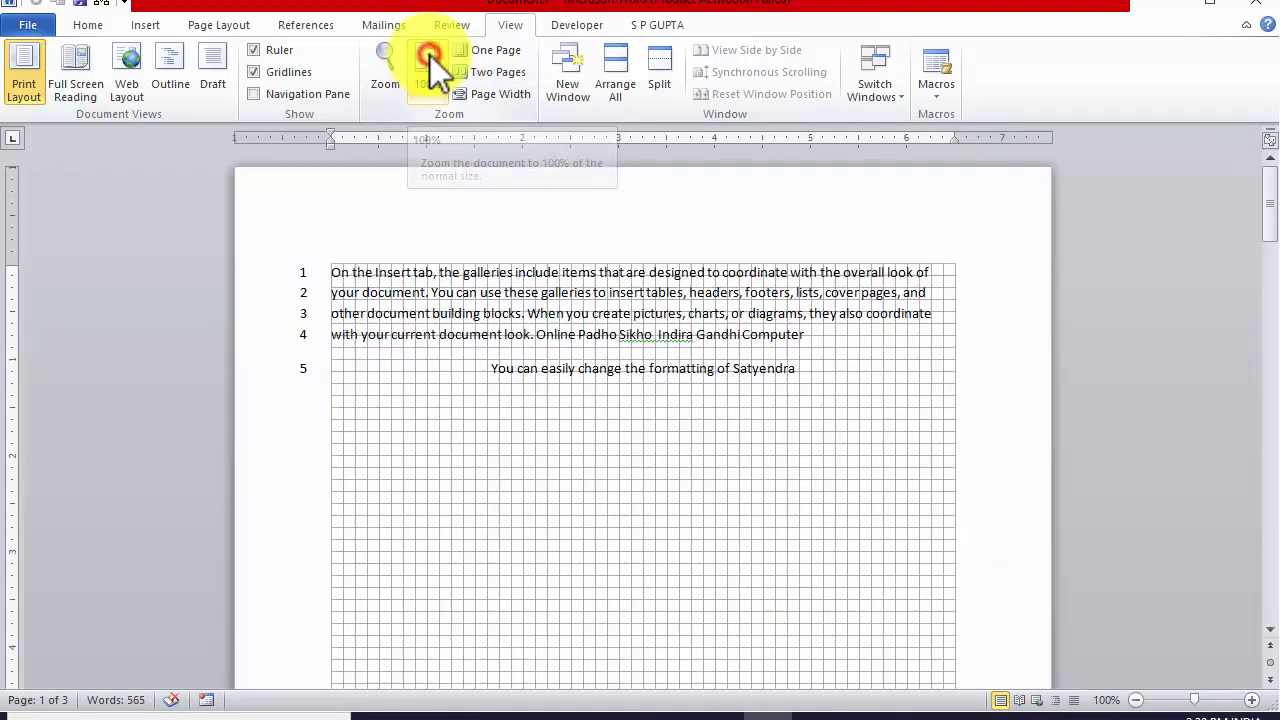
left_click(493, 73)
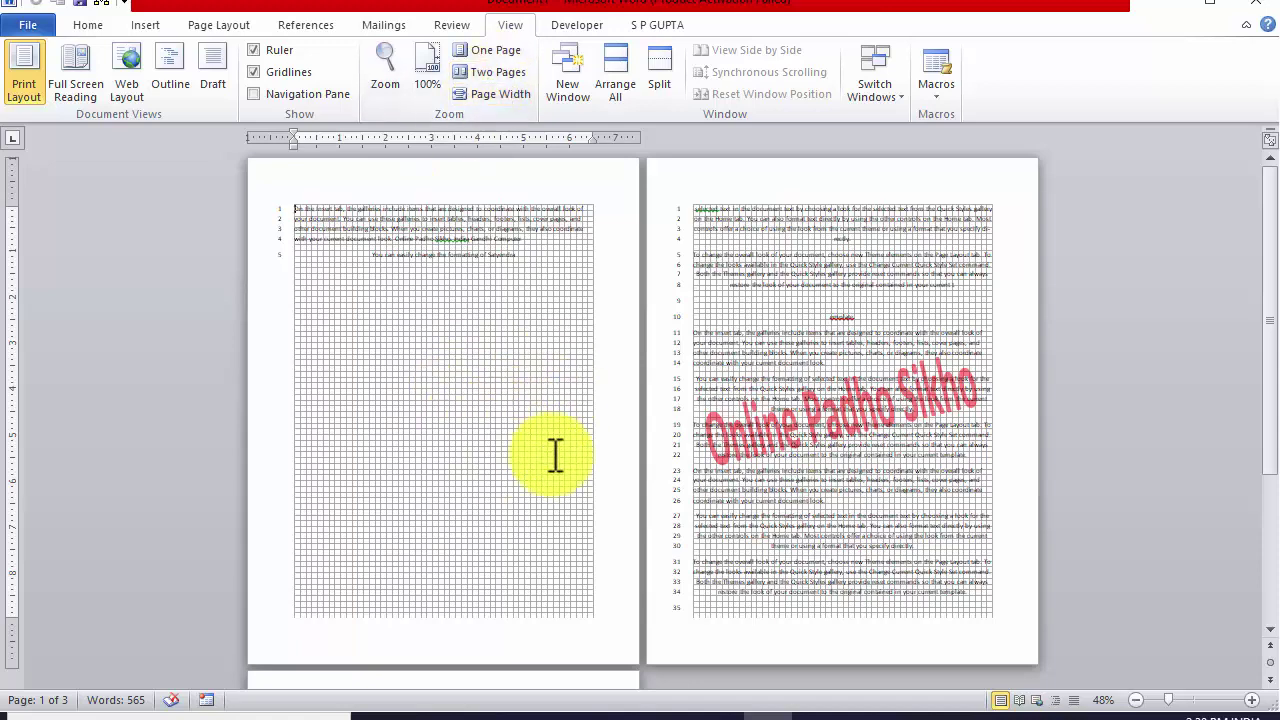
left_click(428, 70)
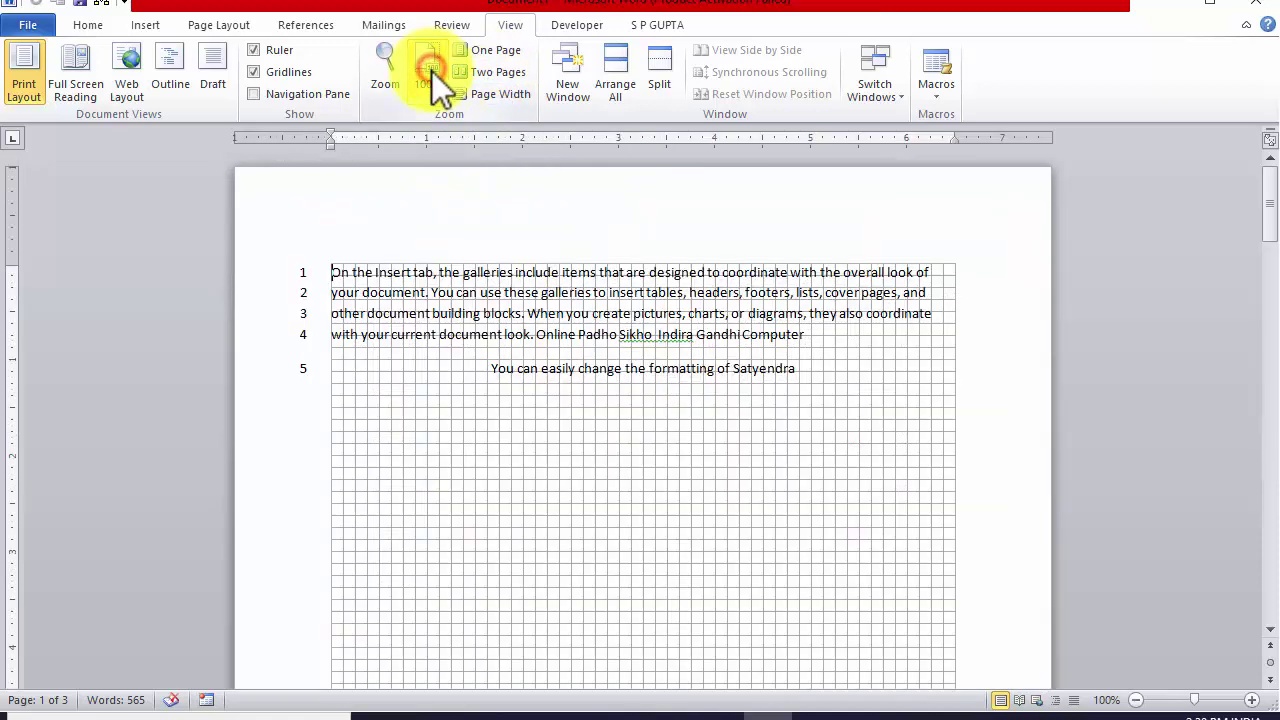
- Increase the document zoom to 150% and bring it down to 130%
left_click(1252, 700)
left_click(1252, 700)
left_click(1252, 700)
left_click(1252, 700)
left_click(1252, 700)
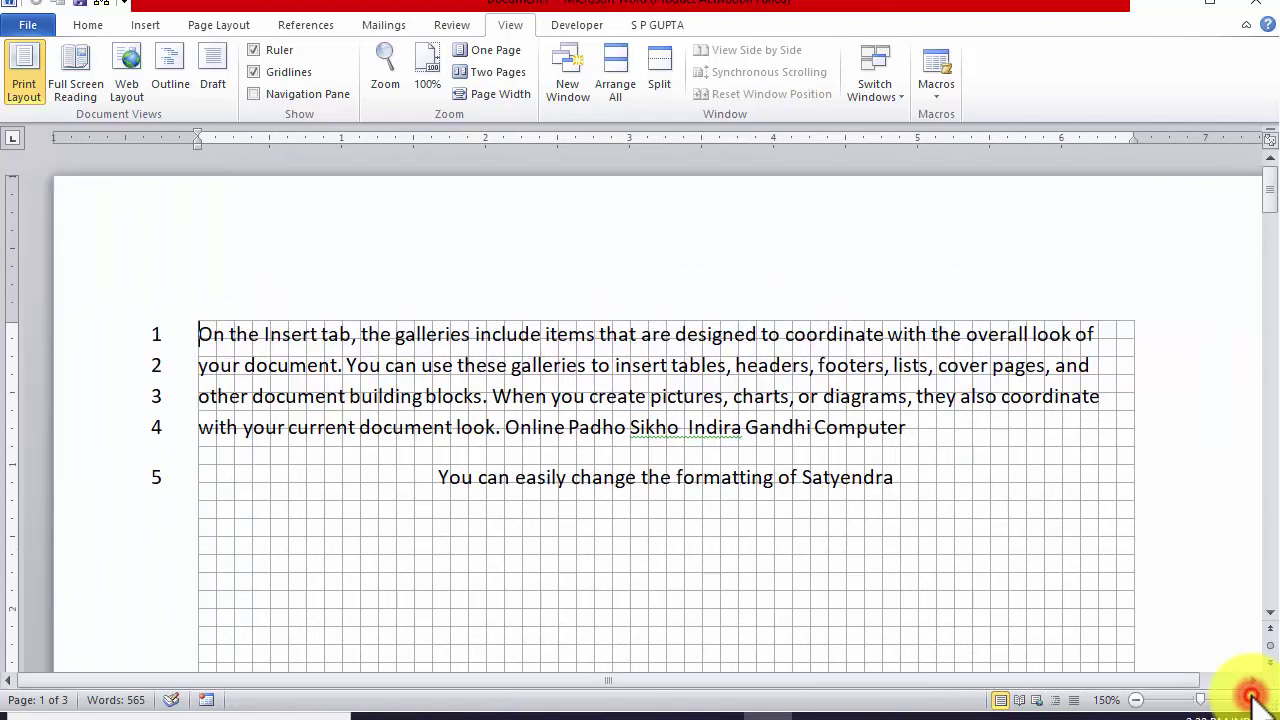
left_click(1137, 700)
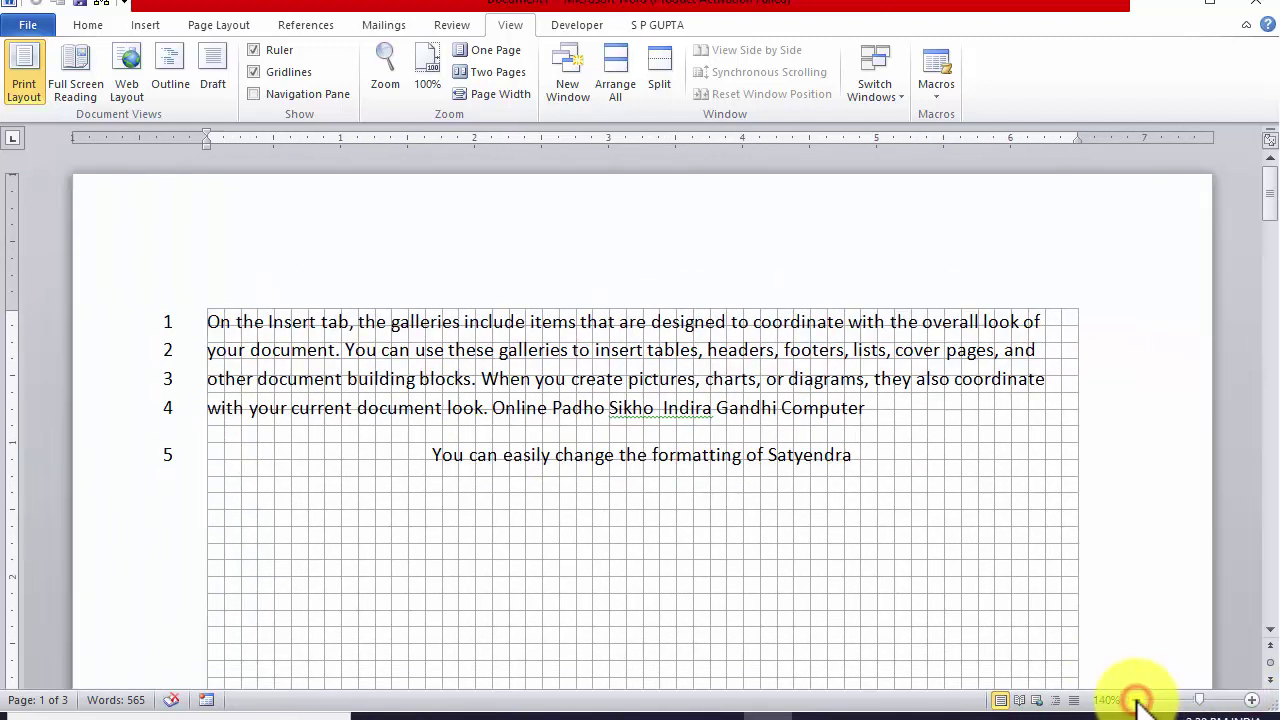
left_click(1137, 700)
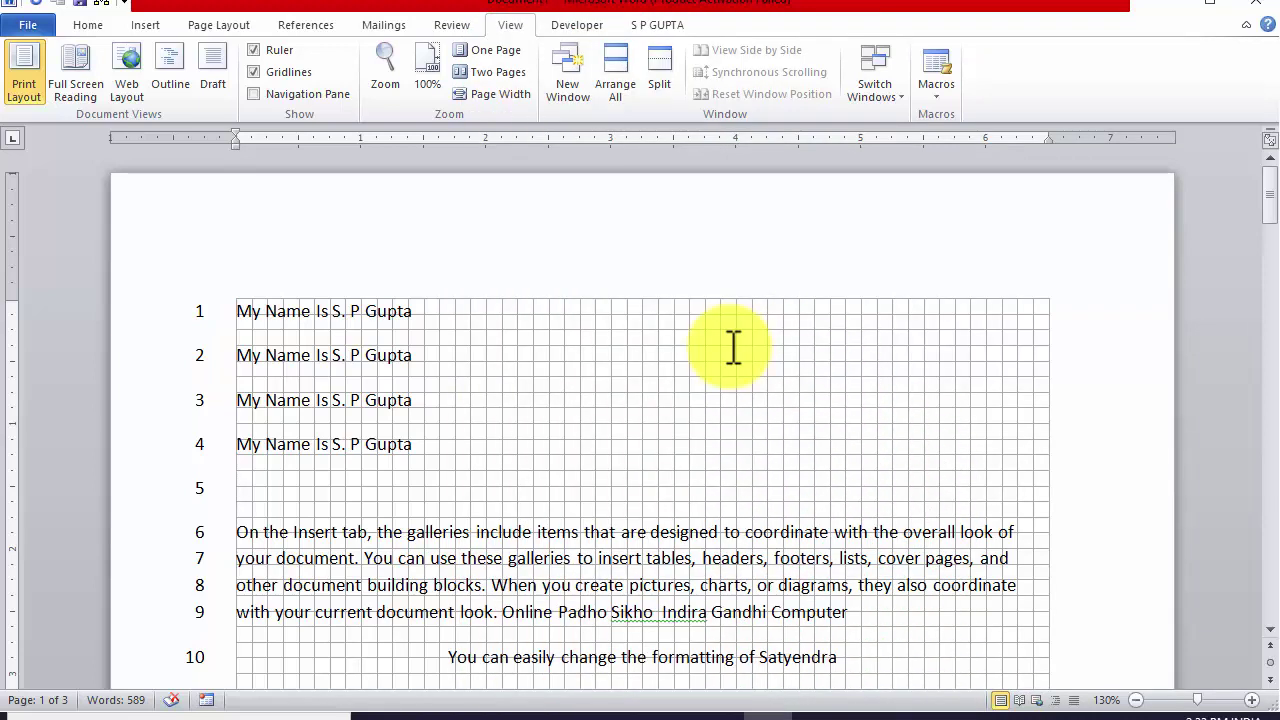
- Undo the insertion of the four name lines at the start of the document
key("ctrl+z")
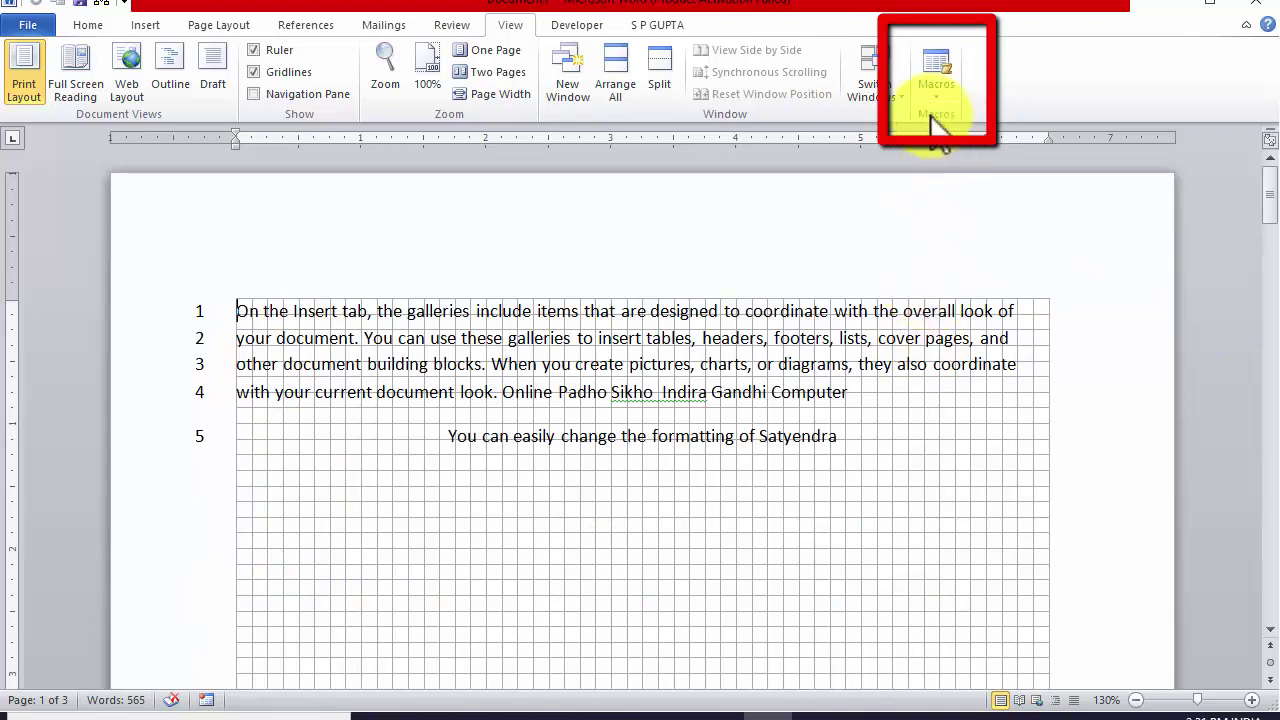
- Start recording a new macro named Macro1 with Ctrl+T assigned as its keyboard shortcut
left_click(934, 97)
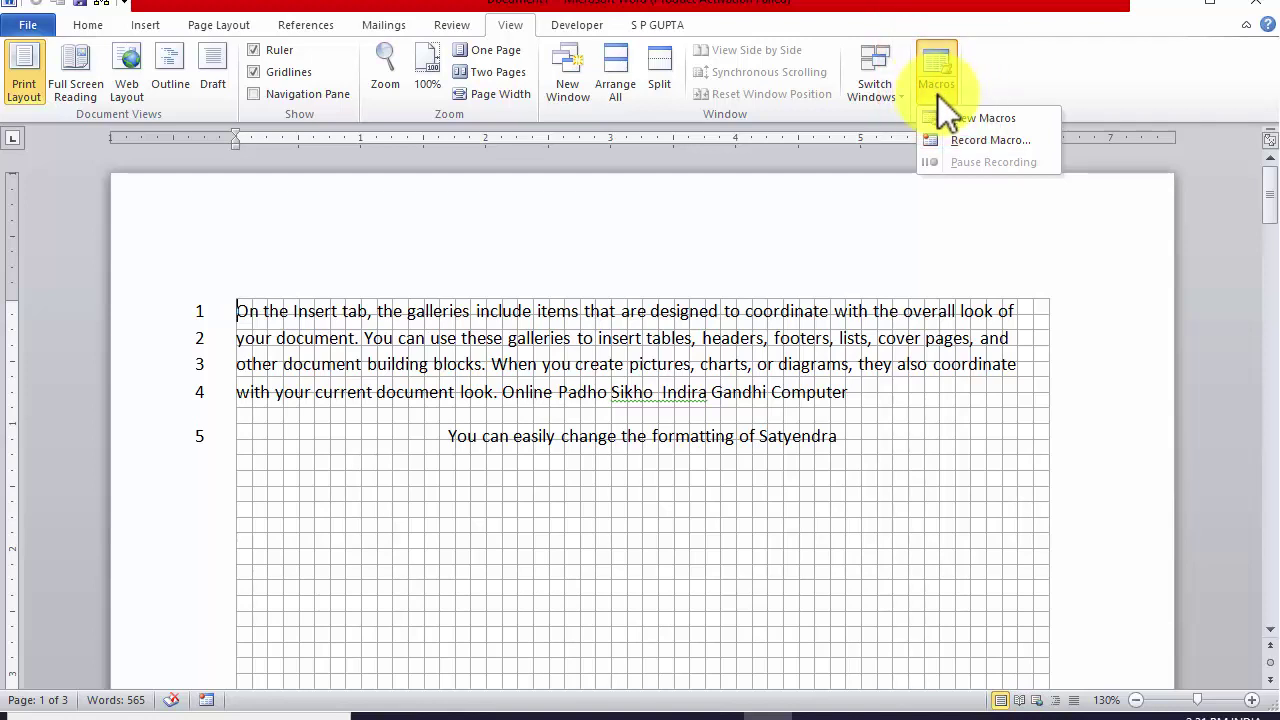
left_click(986, 142)
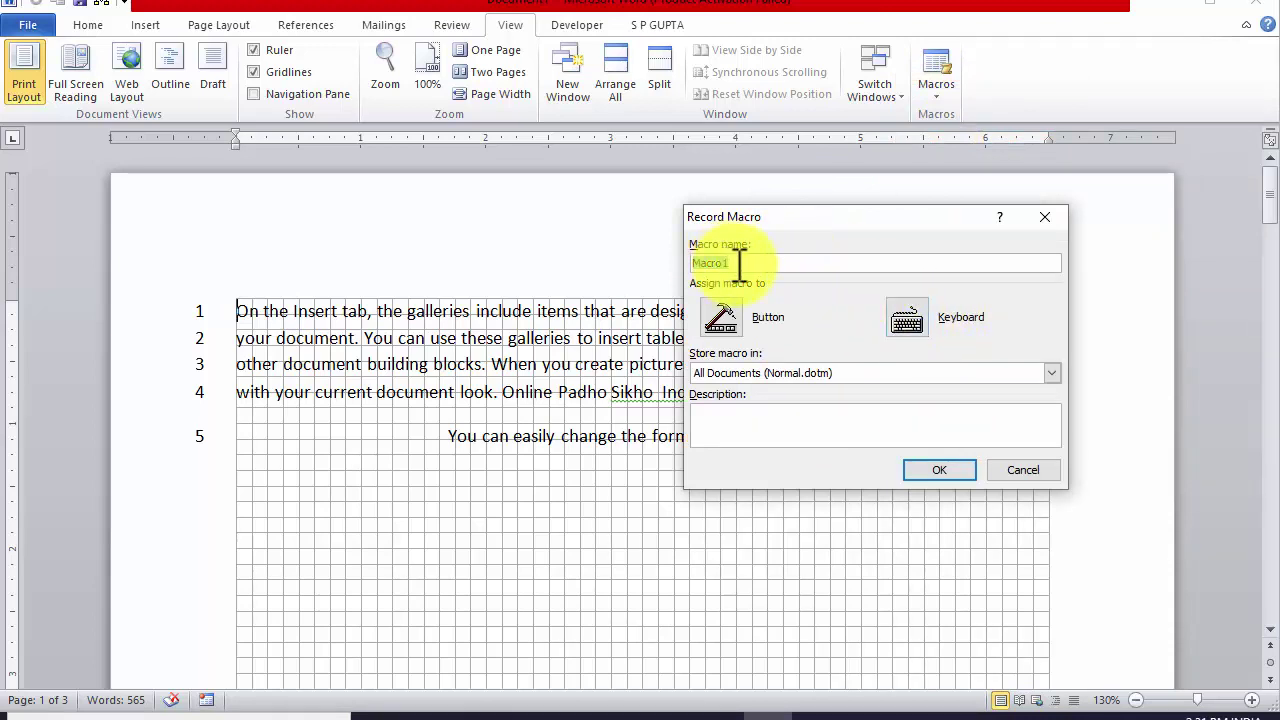
left_click(912, 317)
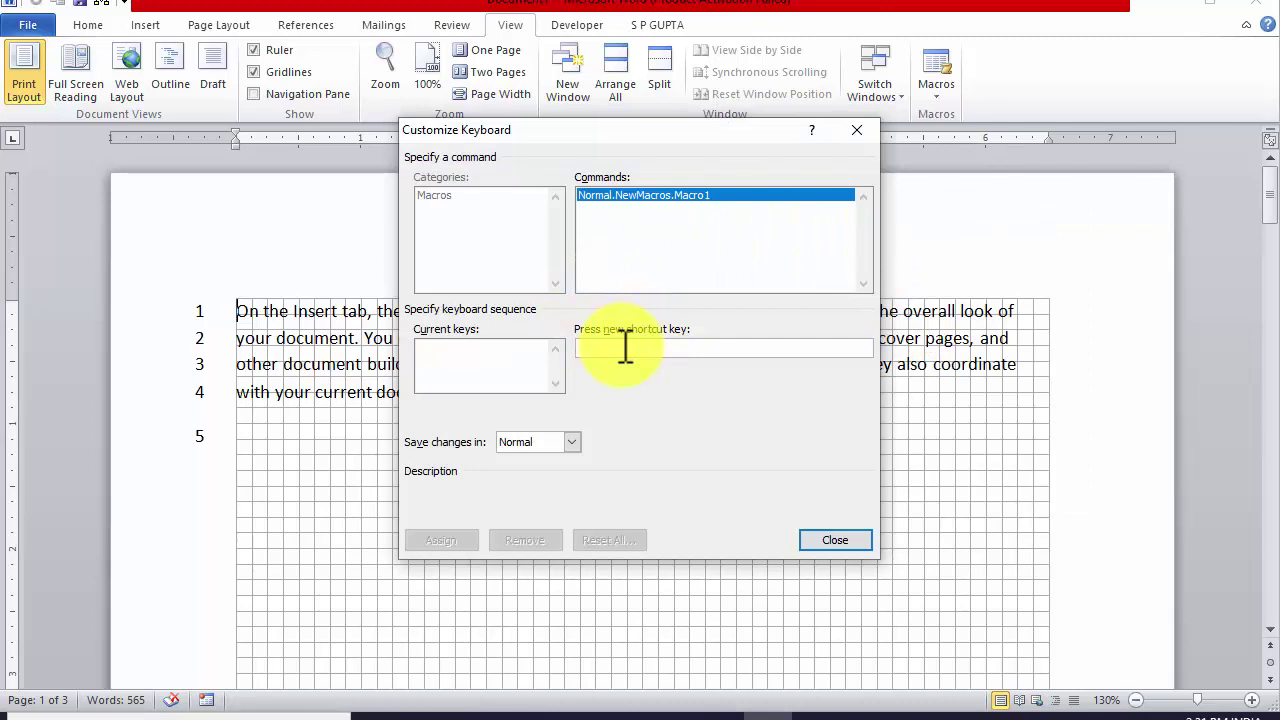
key("ctrl+t")
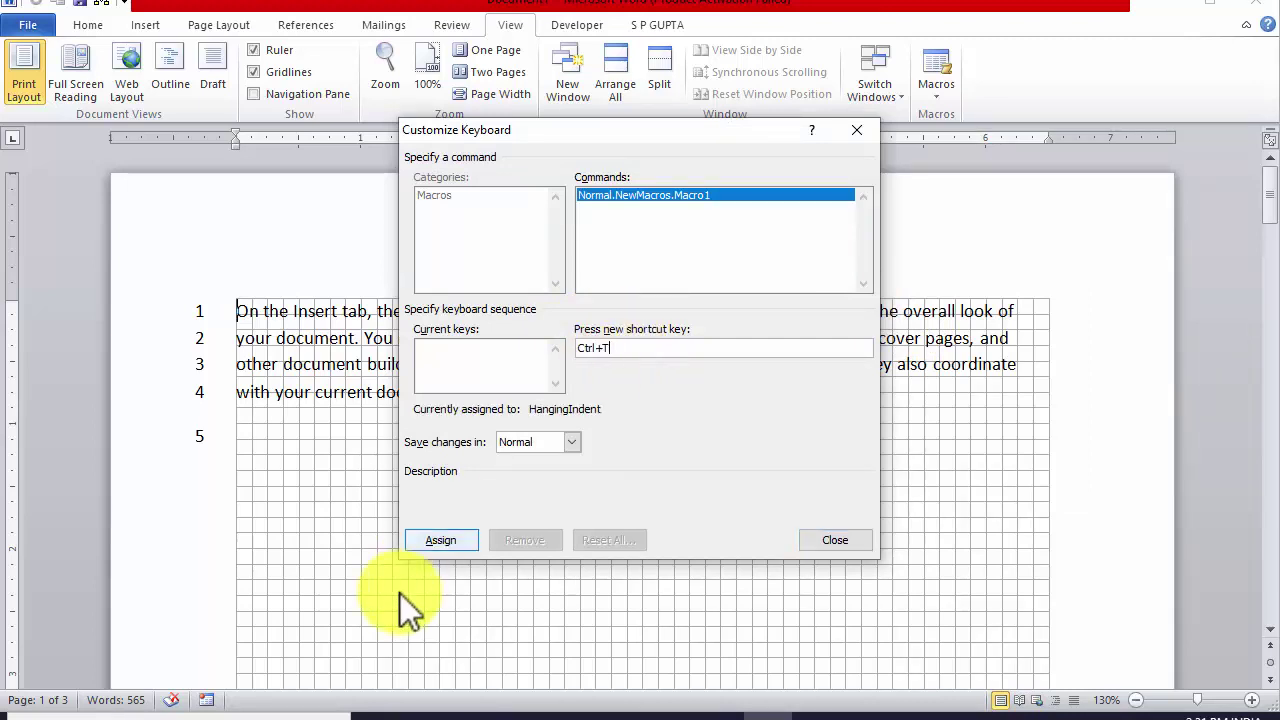
left_click(431, 546)
left_click(437, 543)
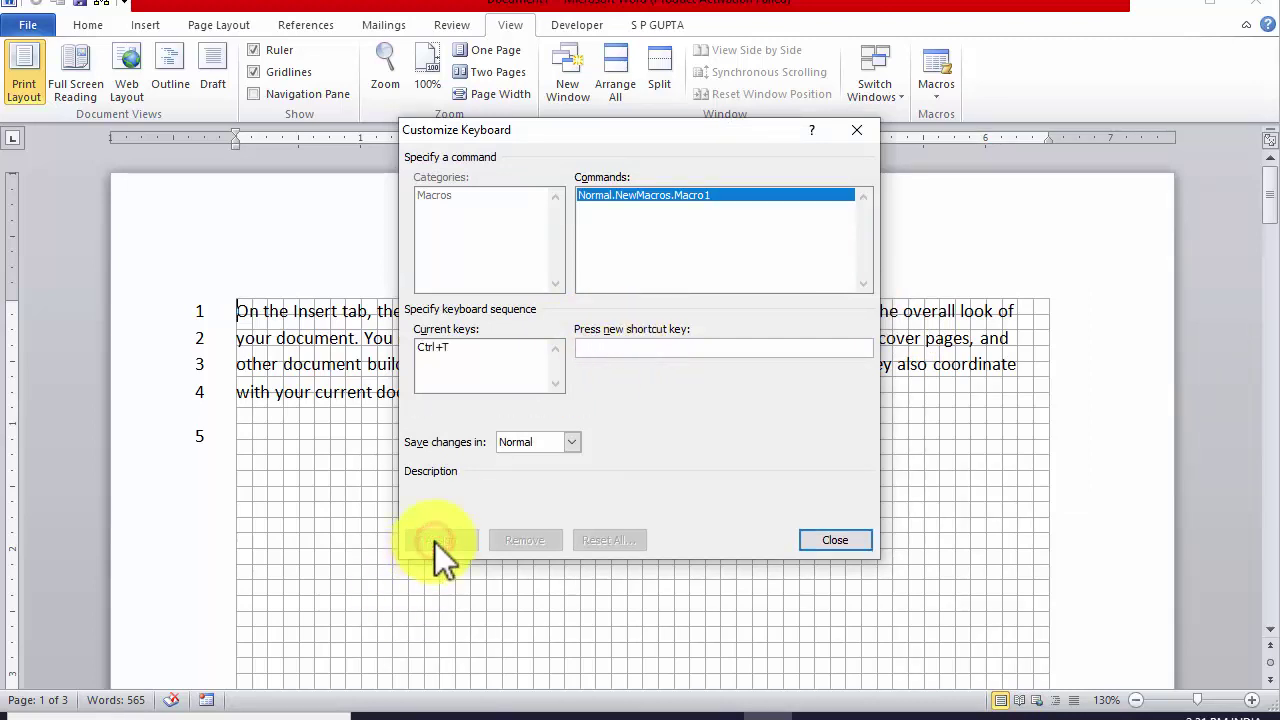
left_click(829, 538)
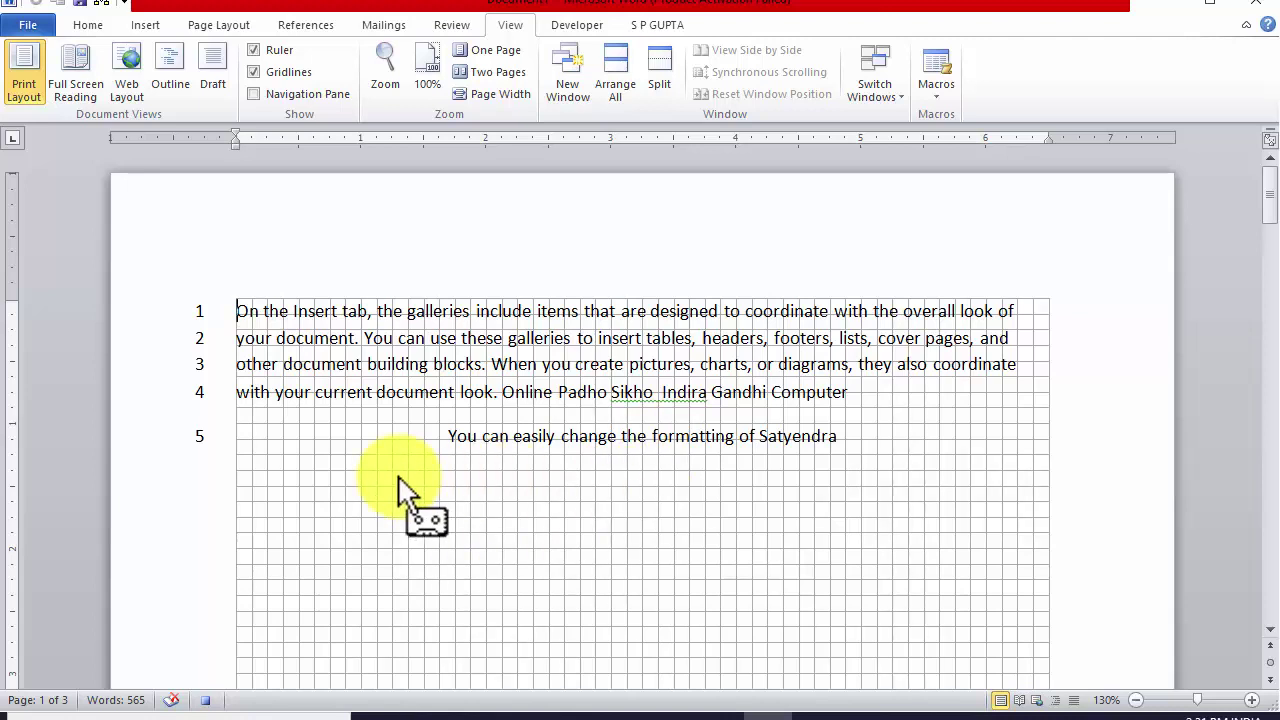
- Record entering "My Name Is" plus the person's name as a separate line at the document's start, and stop the macro recording
left_click(265, 495)
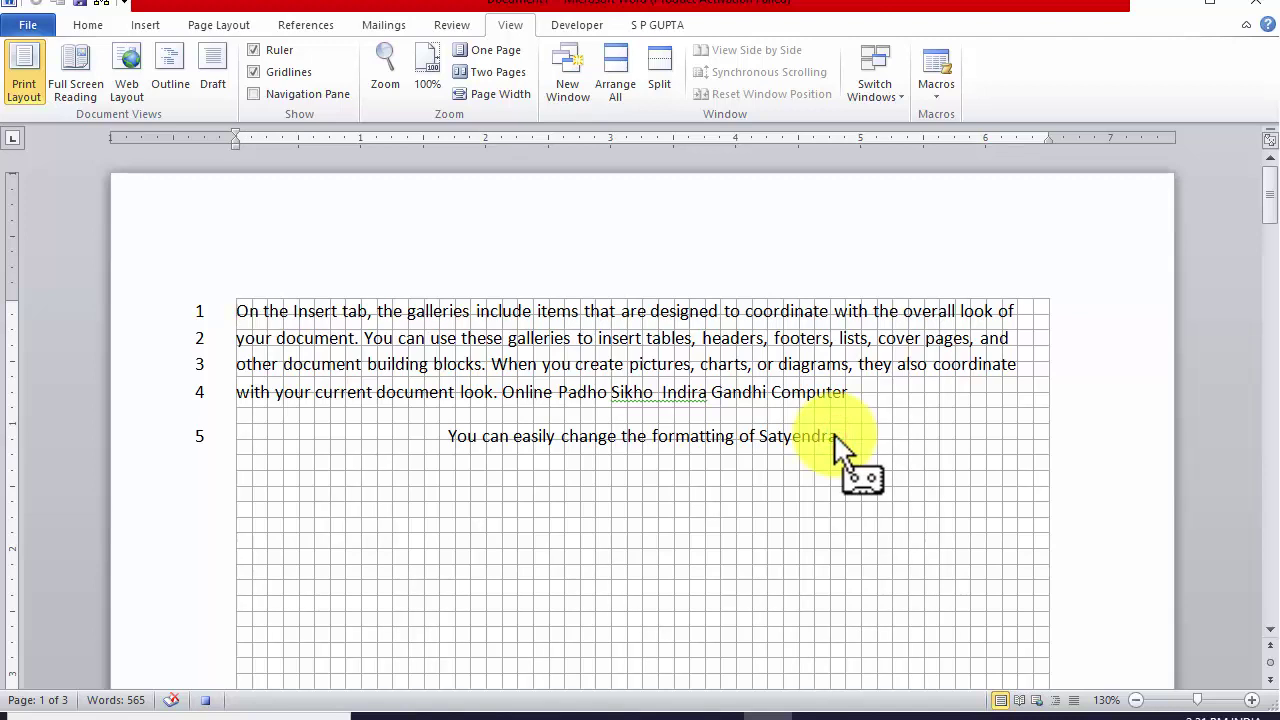
type("My ")
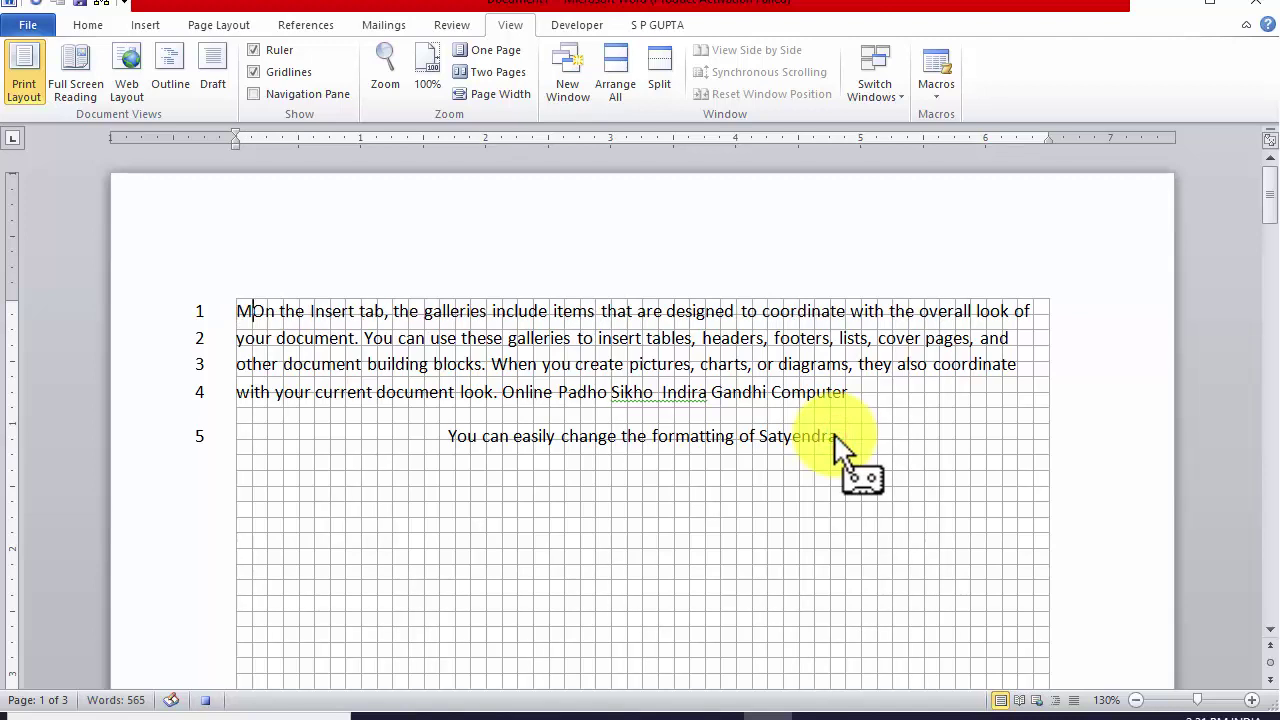
type("Name ")
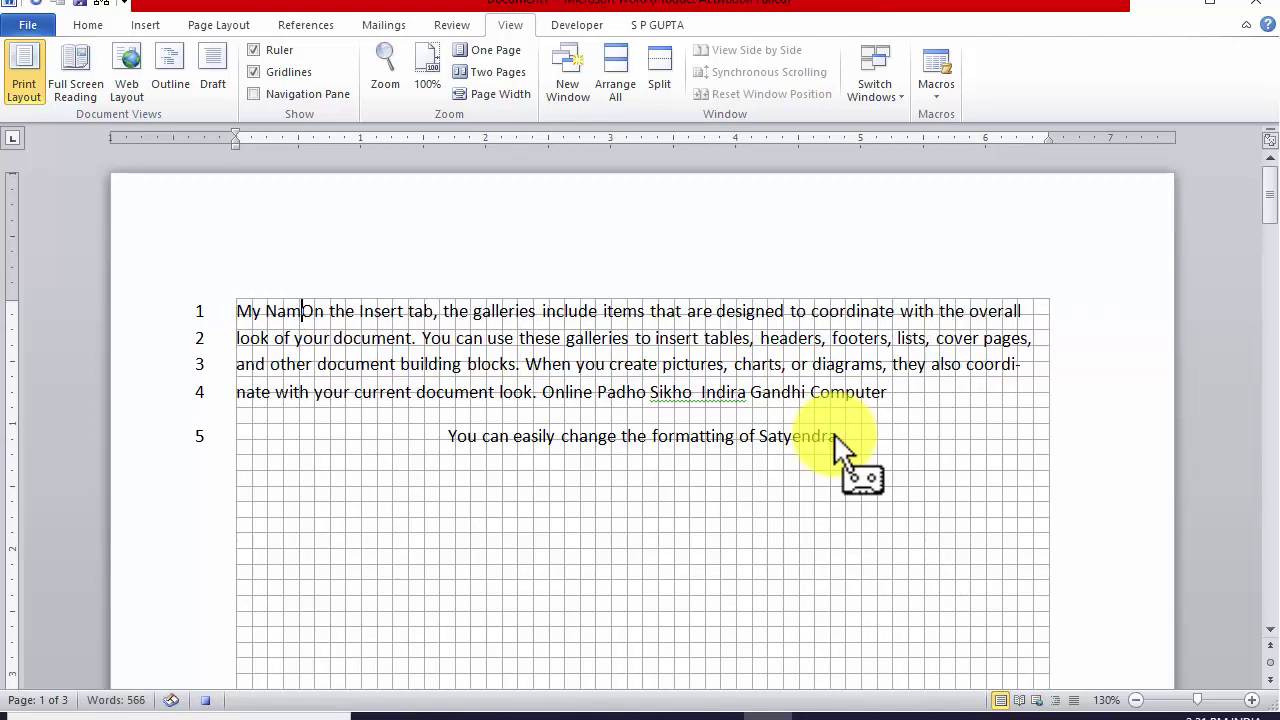
type("Is S.")
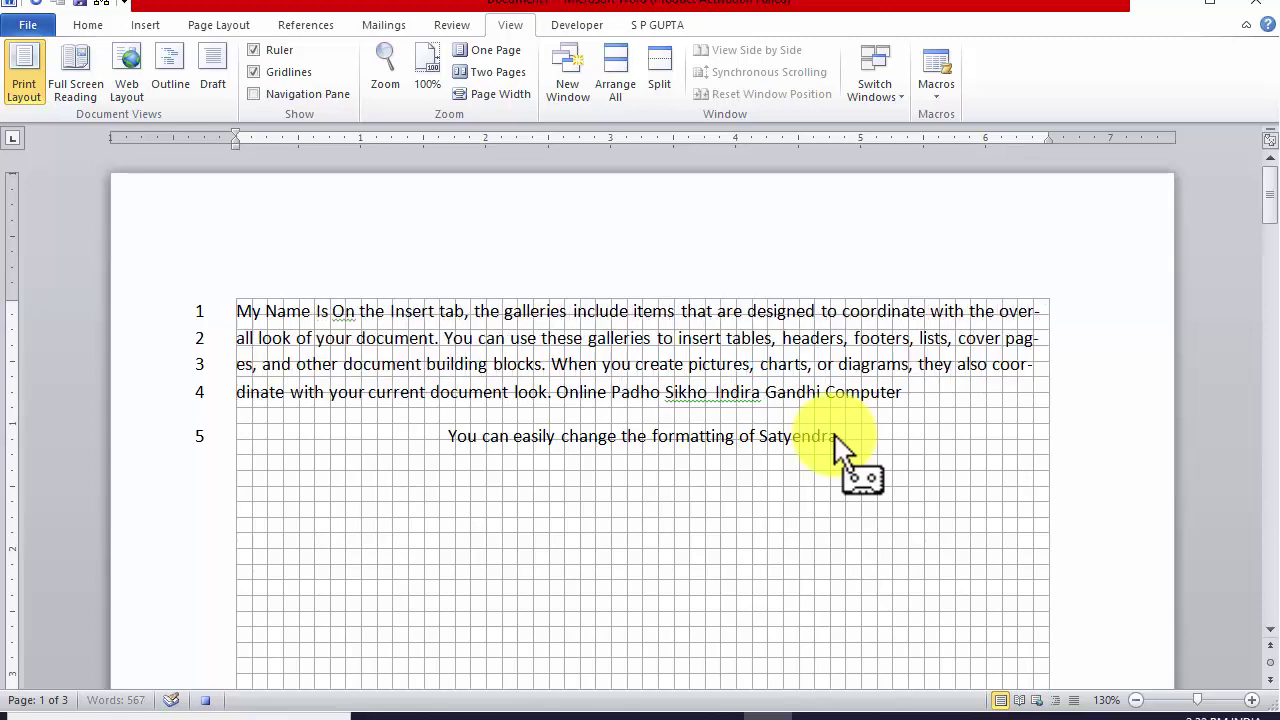
type(" P Gu")
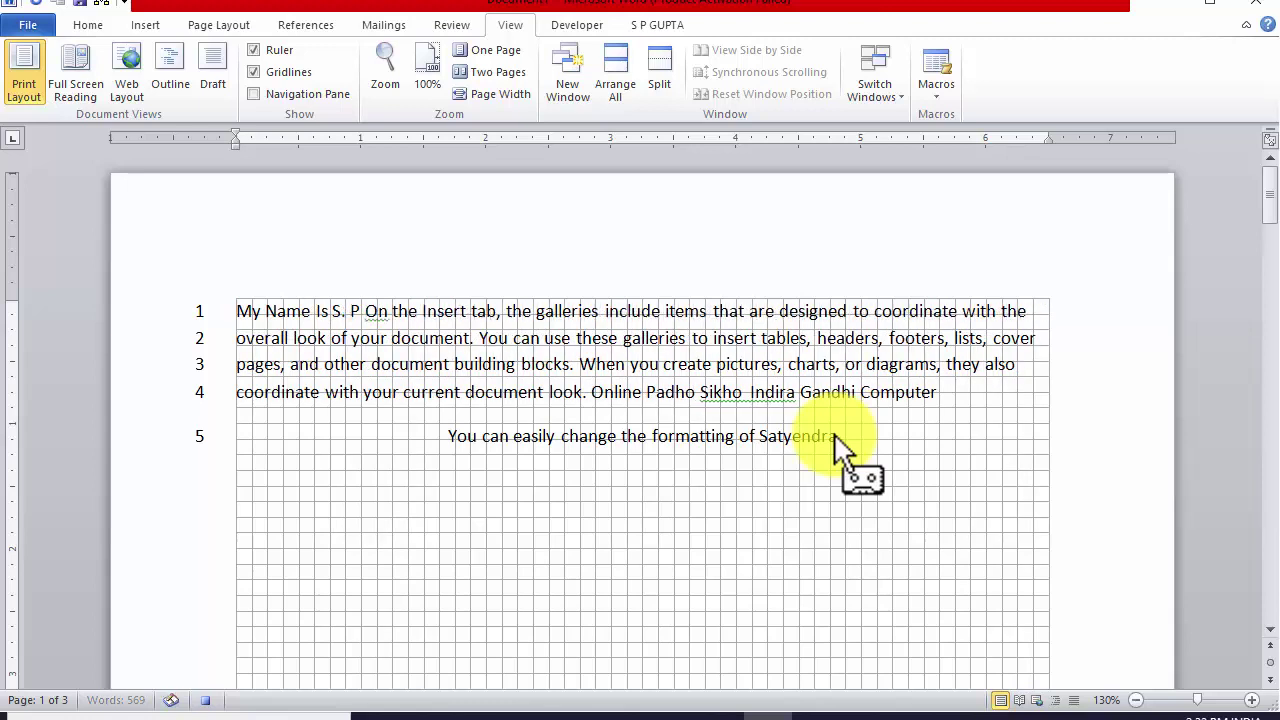
type("pta")
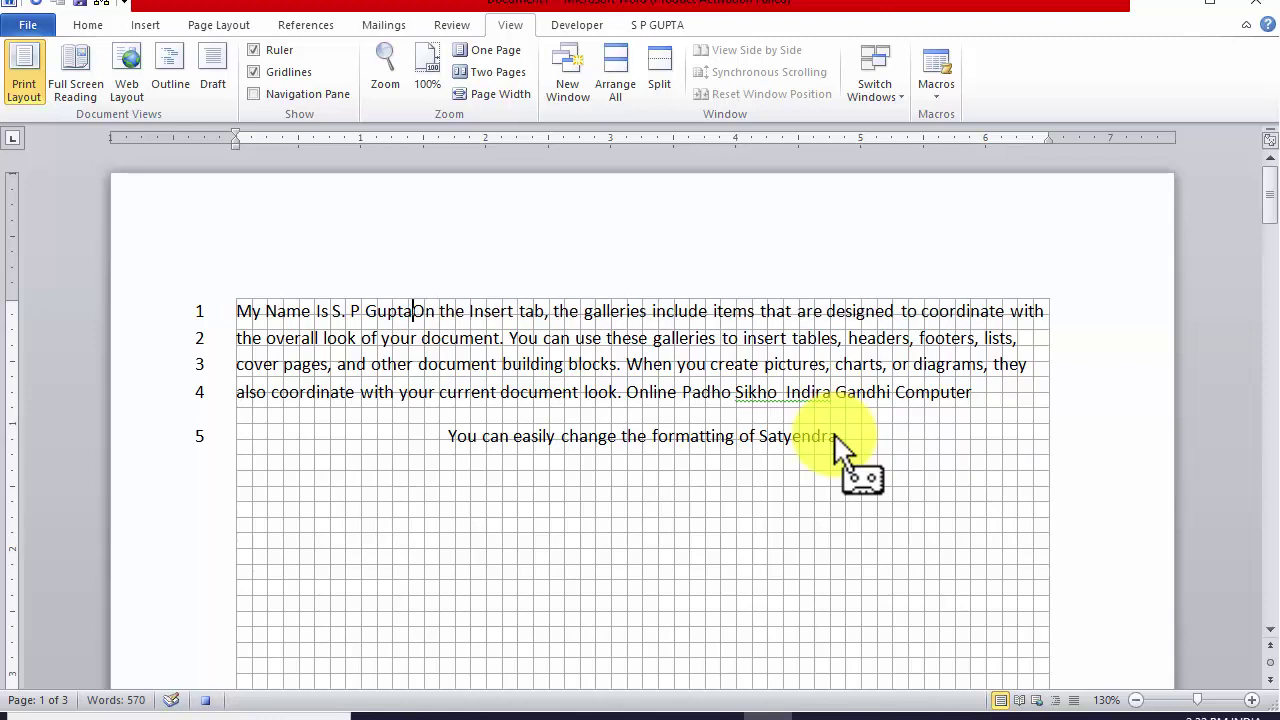
key("Return")
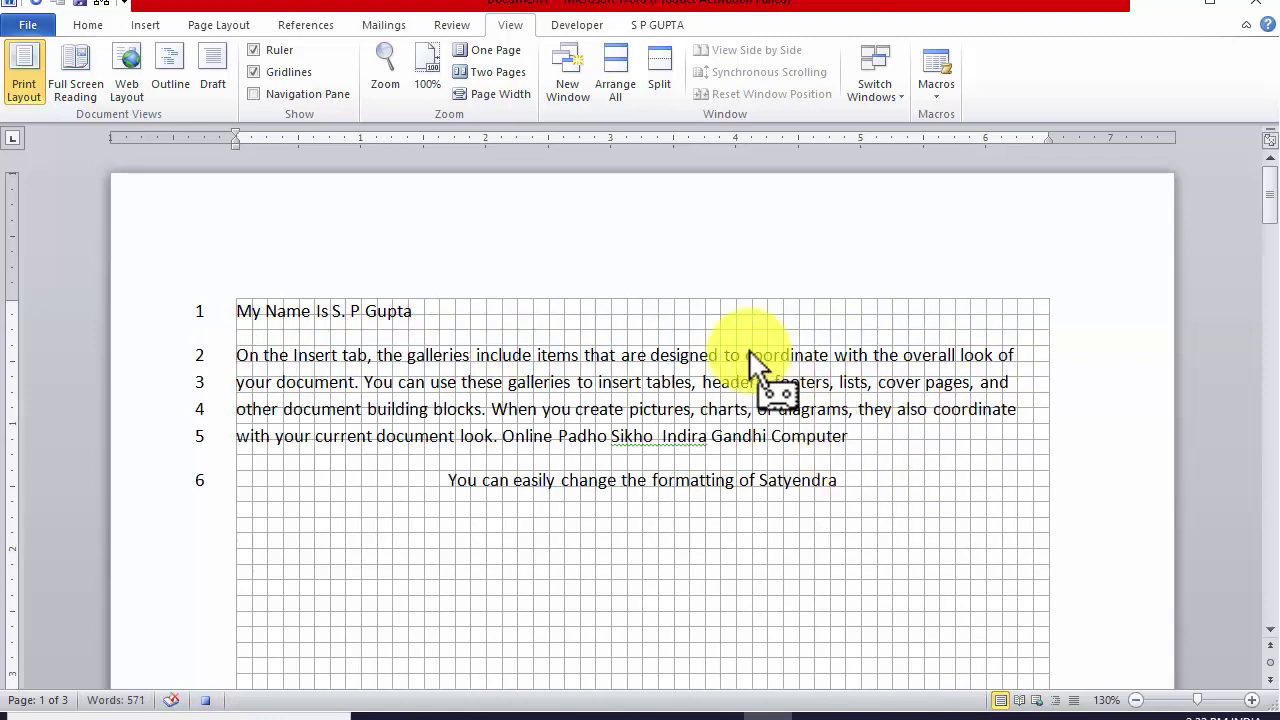
left_click(937, 97)
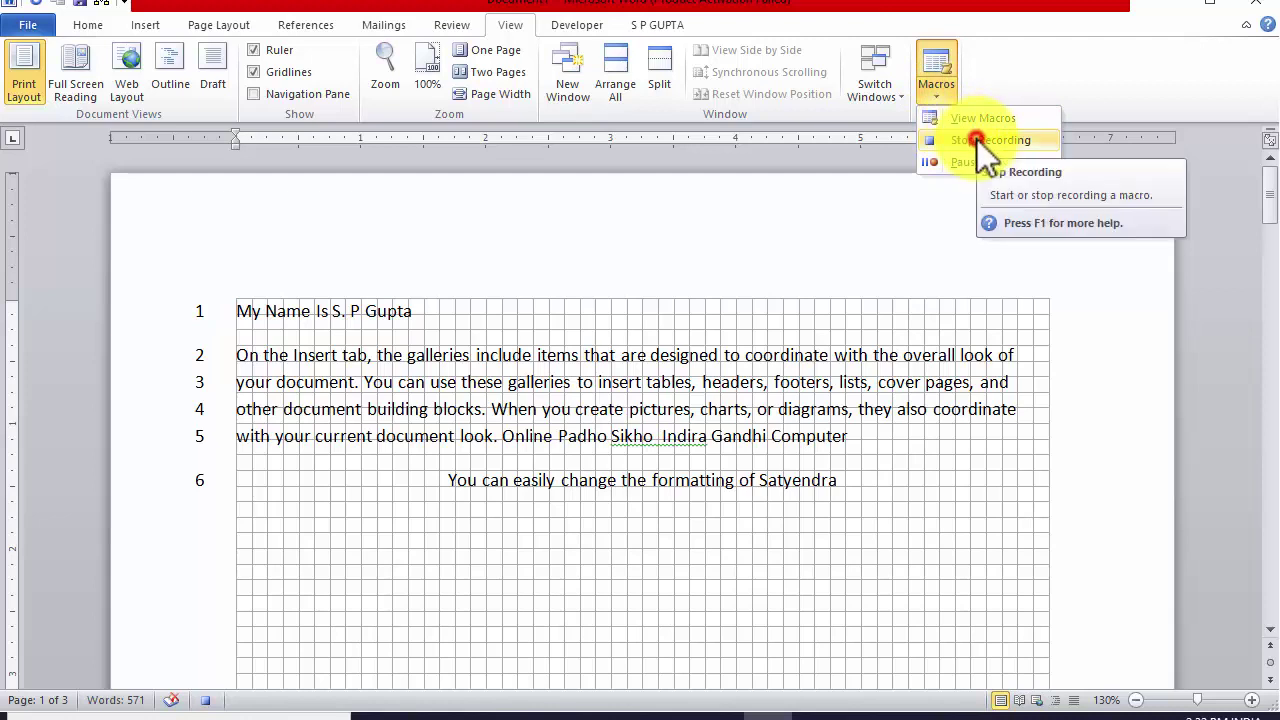
left_click(977, 139)
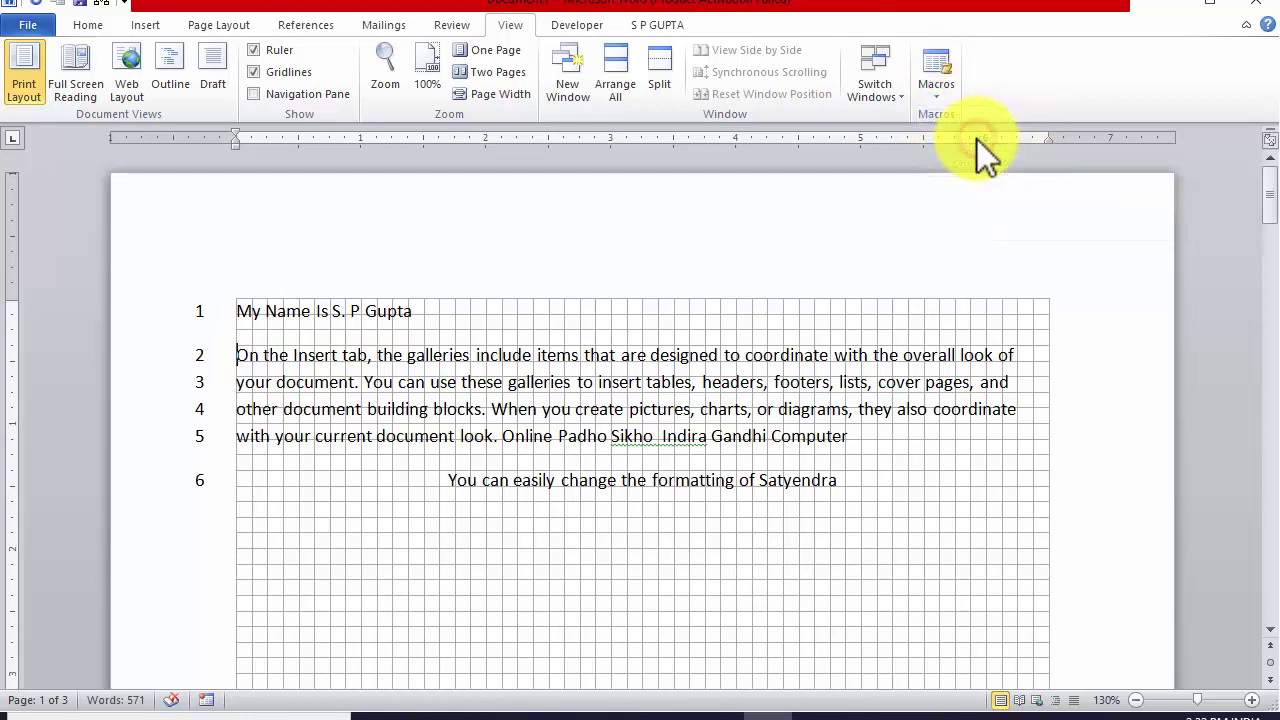
- Add an empty line below the name line and run Macro1 there three times, once from the macro list and twice by its shortcut
left_click(417, 311)
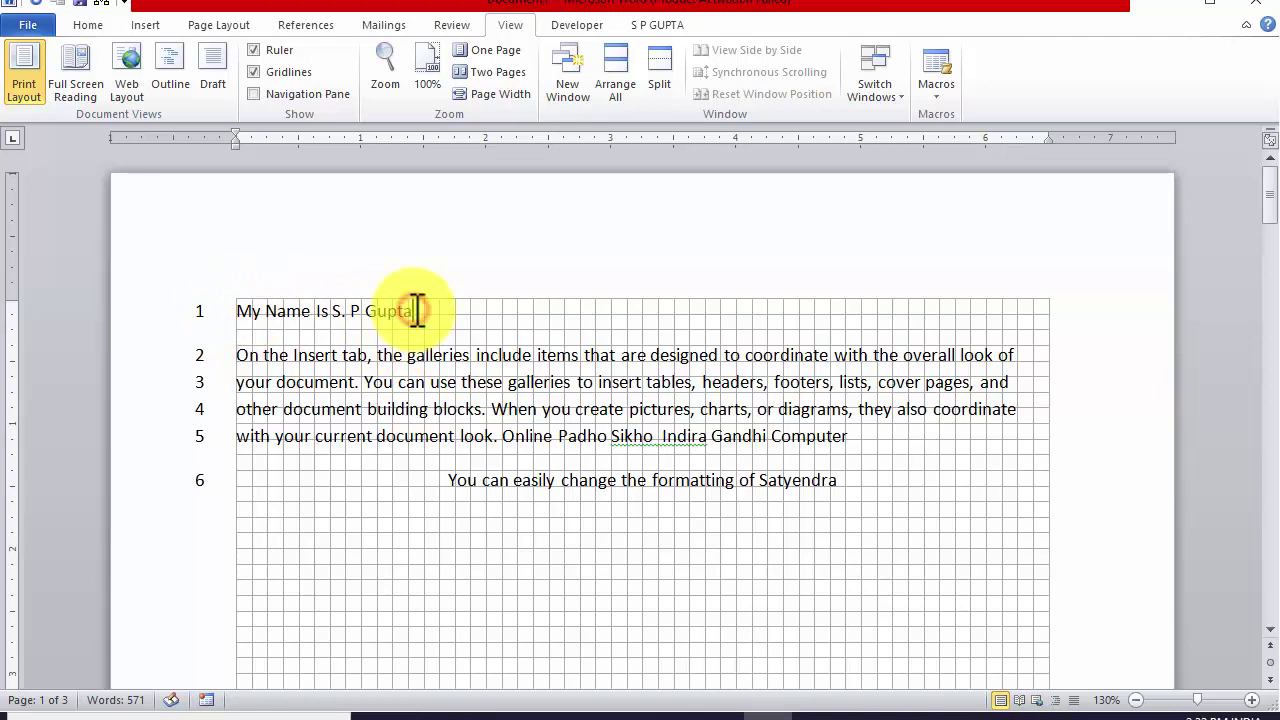
key("Return")
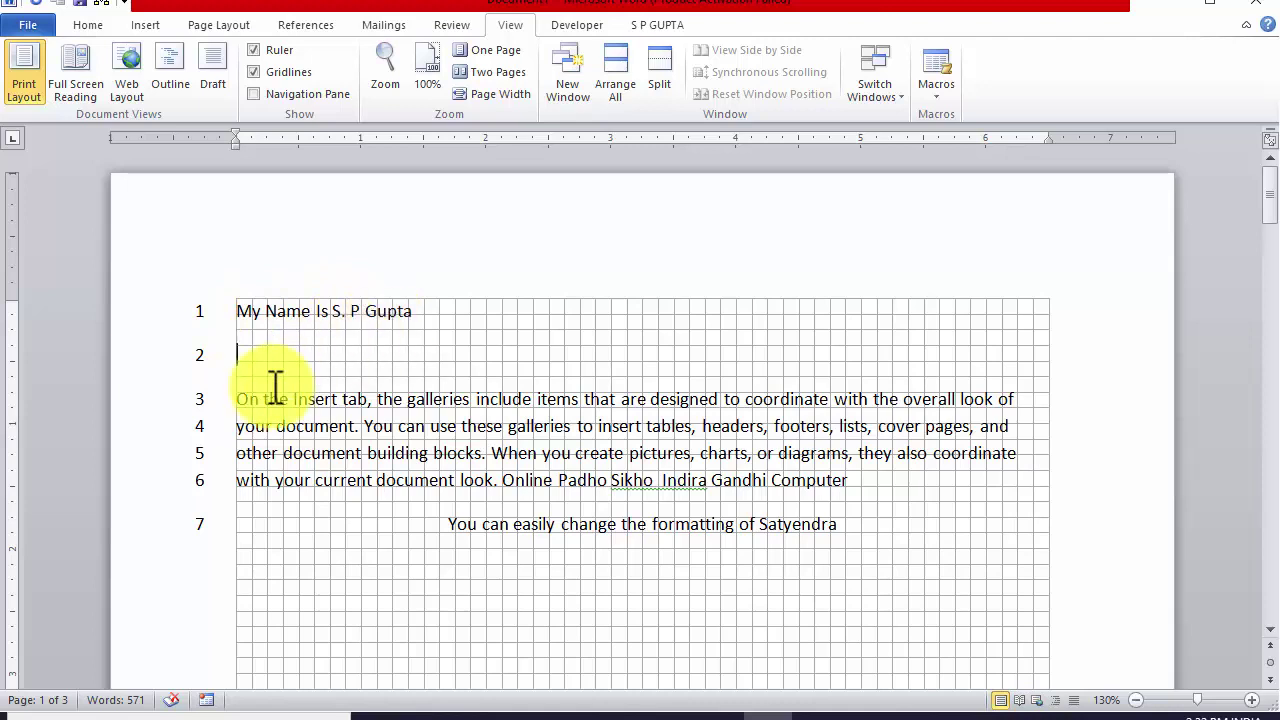
left_click(938, 92)
left_click(968, 118)
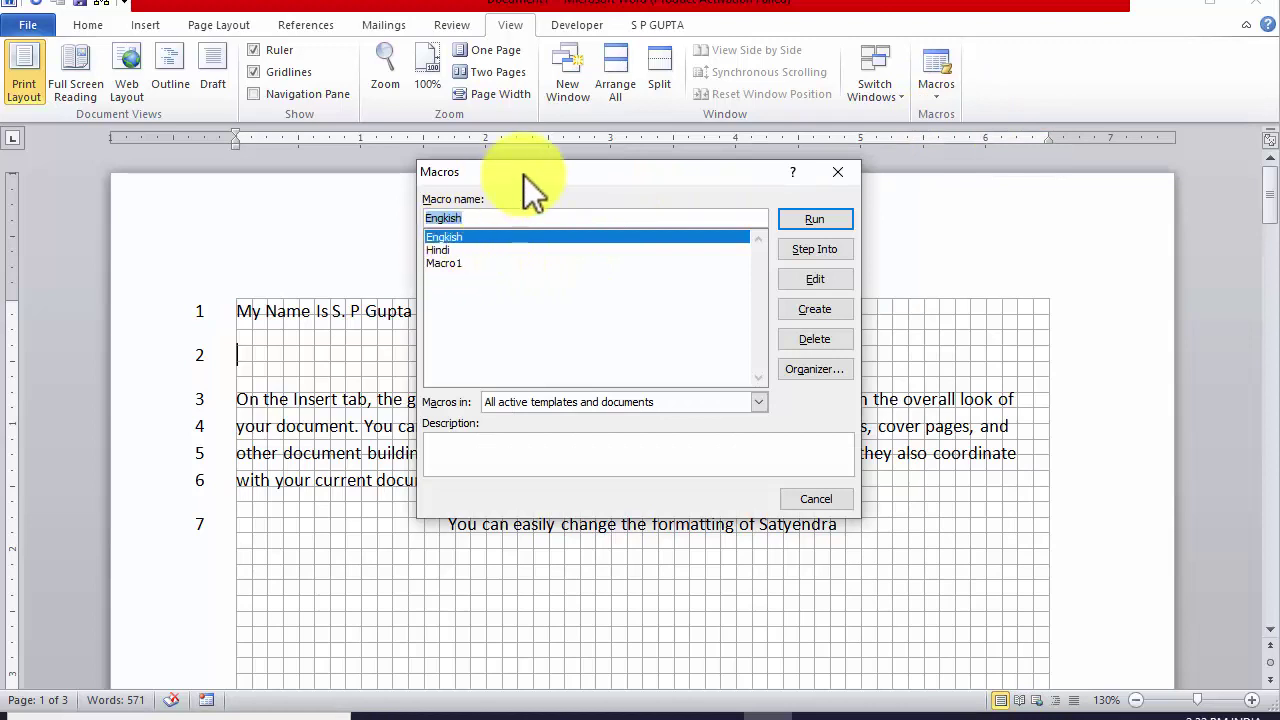
left_click_drag(526, 189, 705, 217)
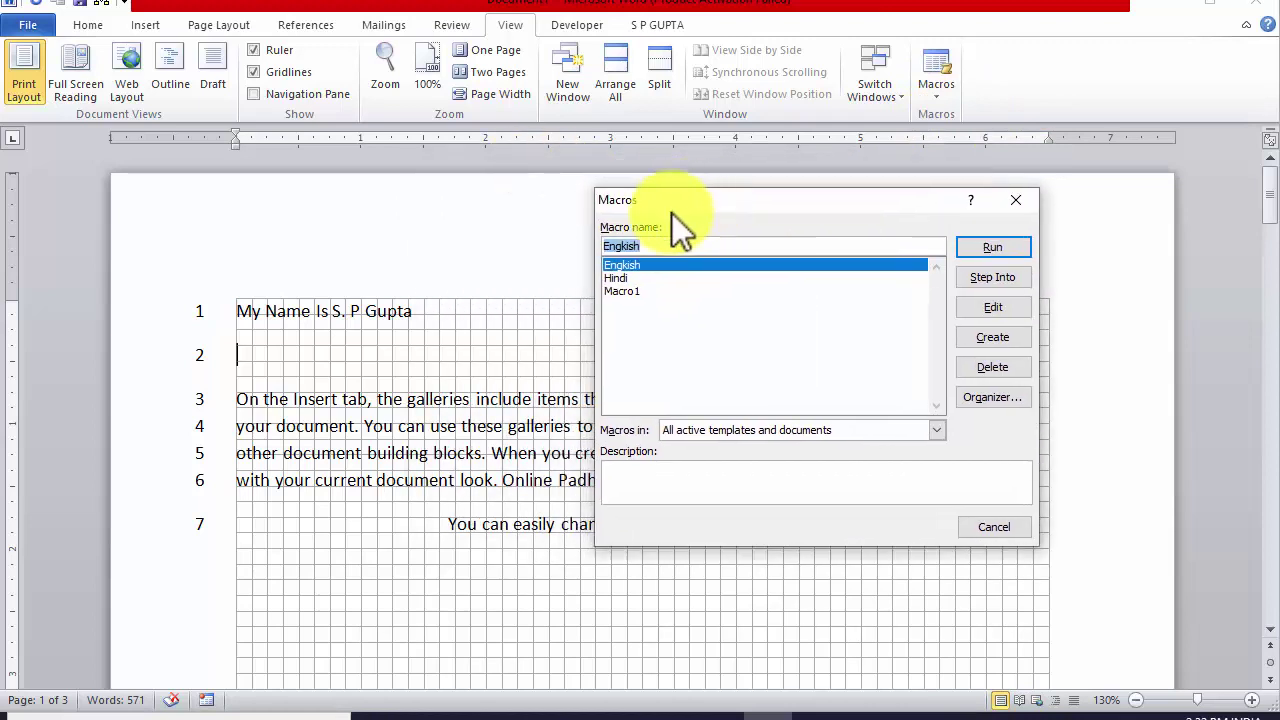
left_click(629, 291)
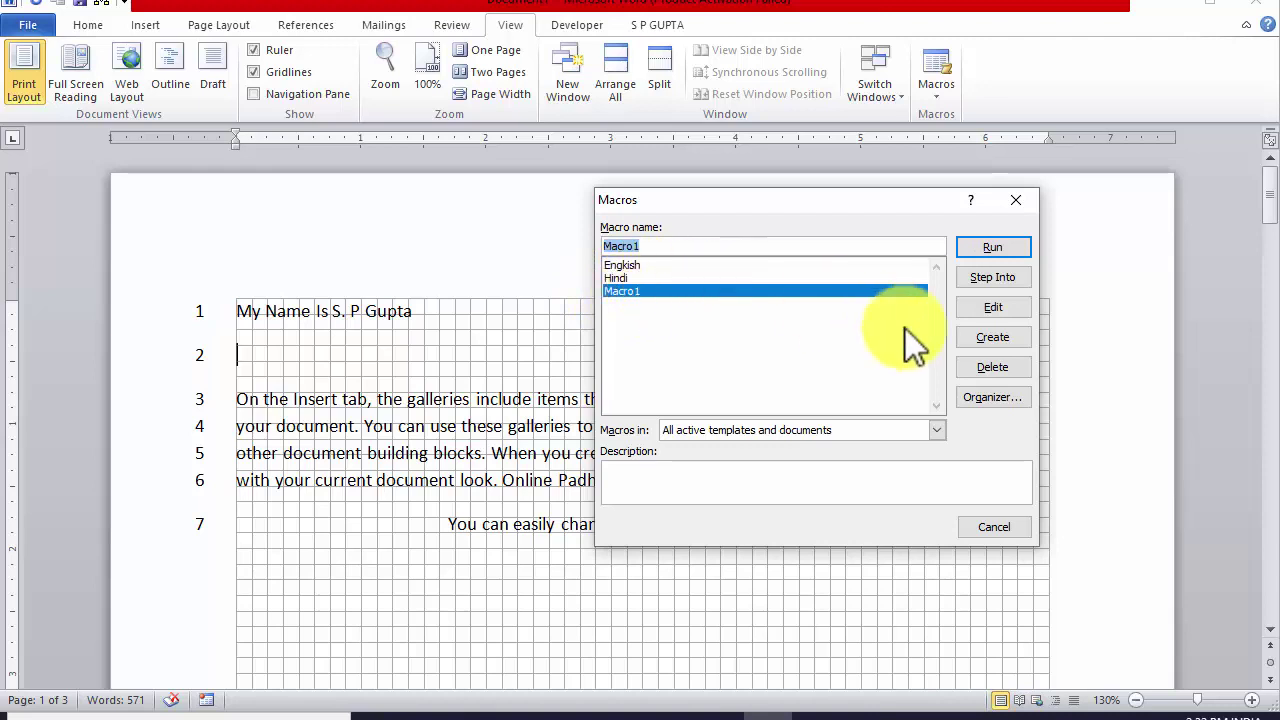
left_click(992, 248)
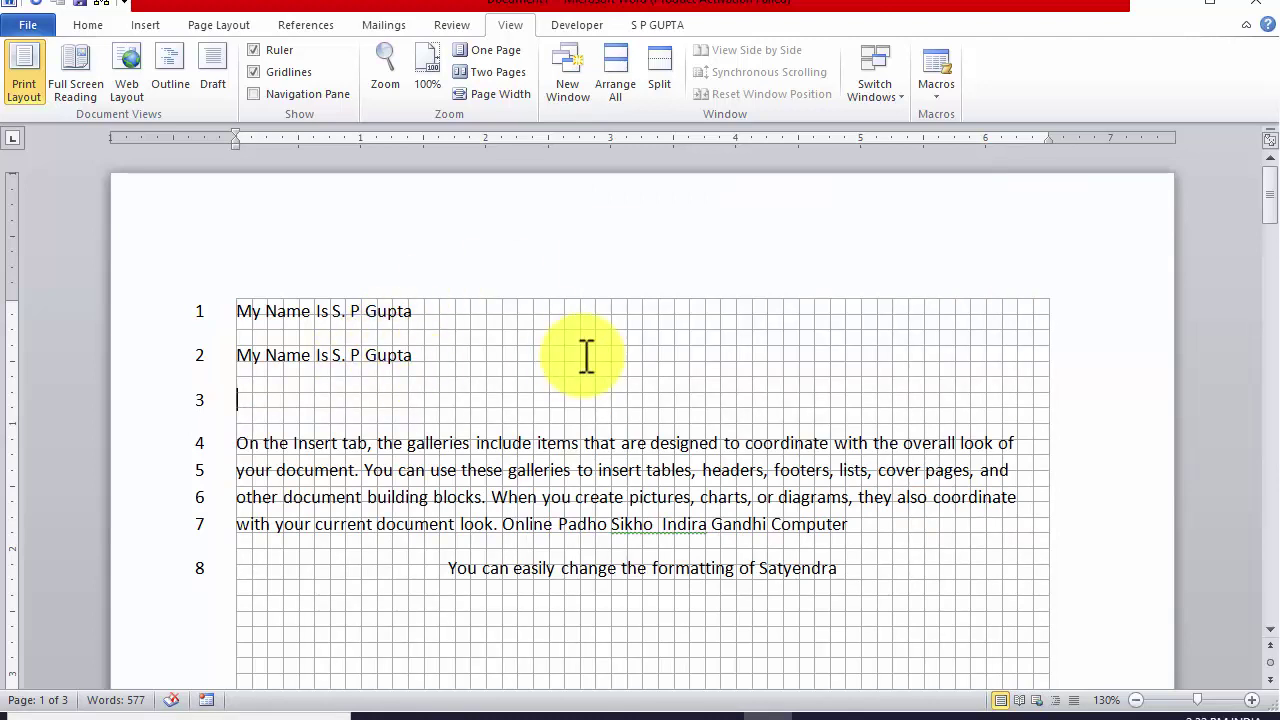
key("ctrl+shift+m")
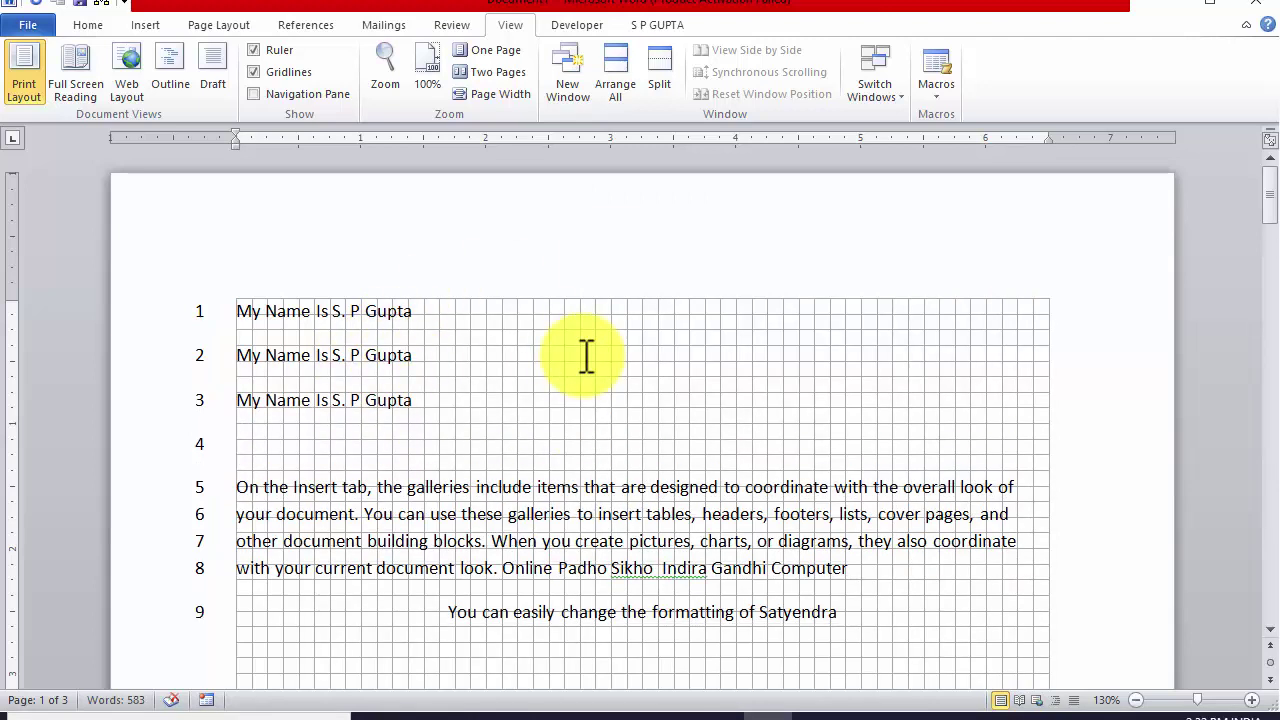
key("ctrl+shift+m")
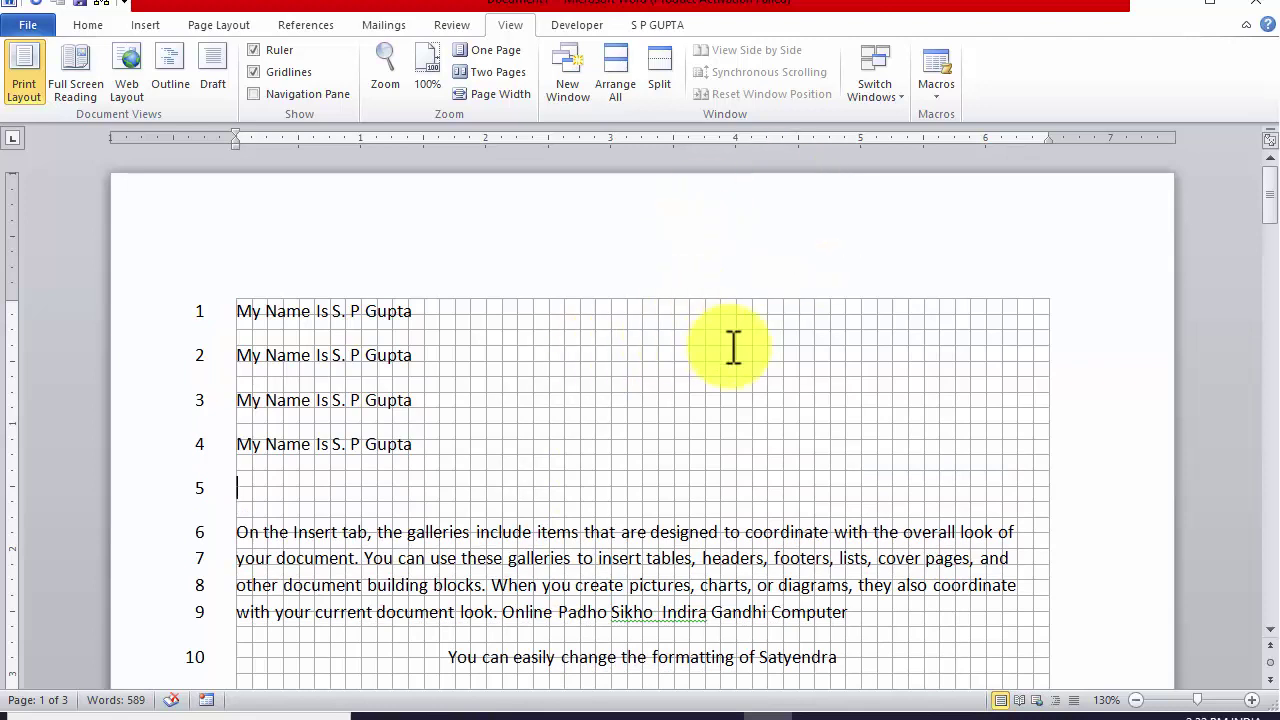